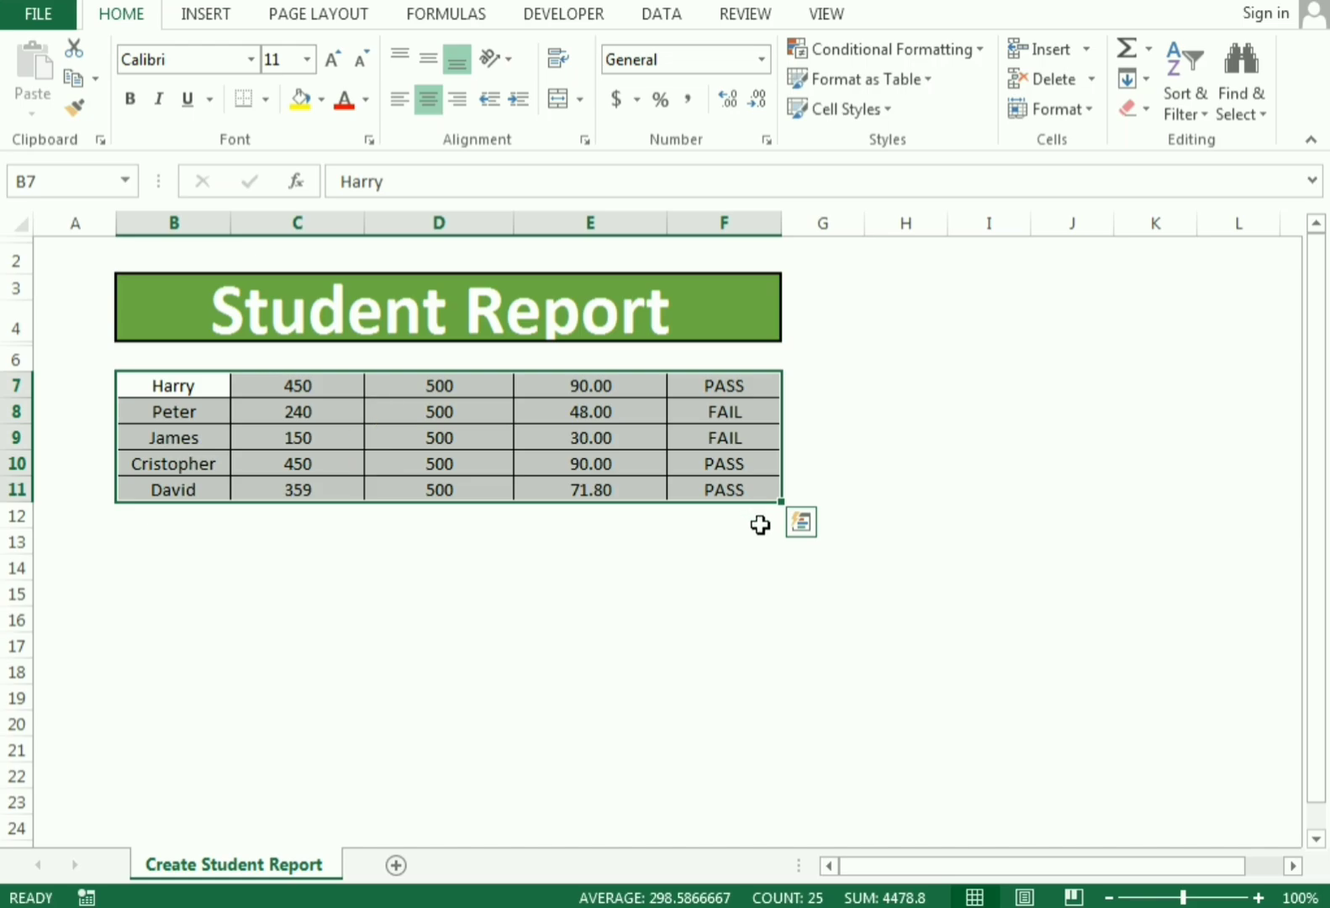
pyautogui.click(760, 537)
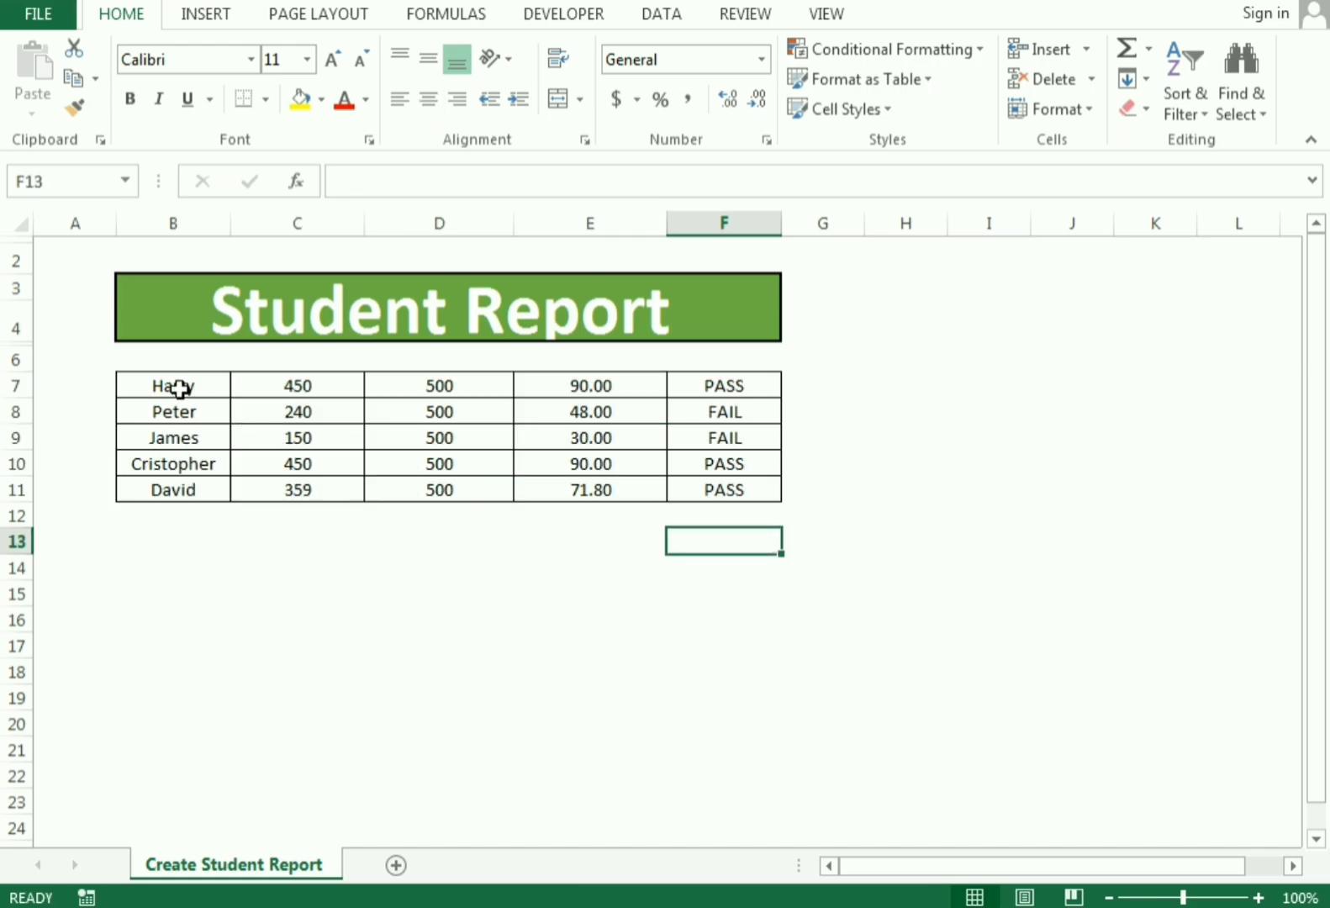
pyautogui.moveTo(162, 364); pyautogui.dragTo(700, 365)
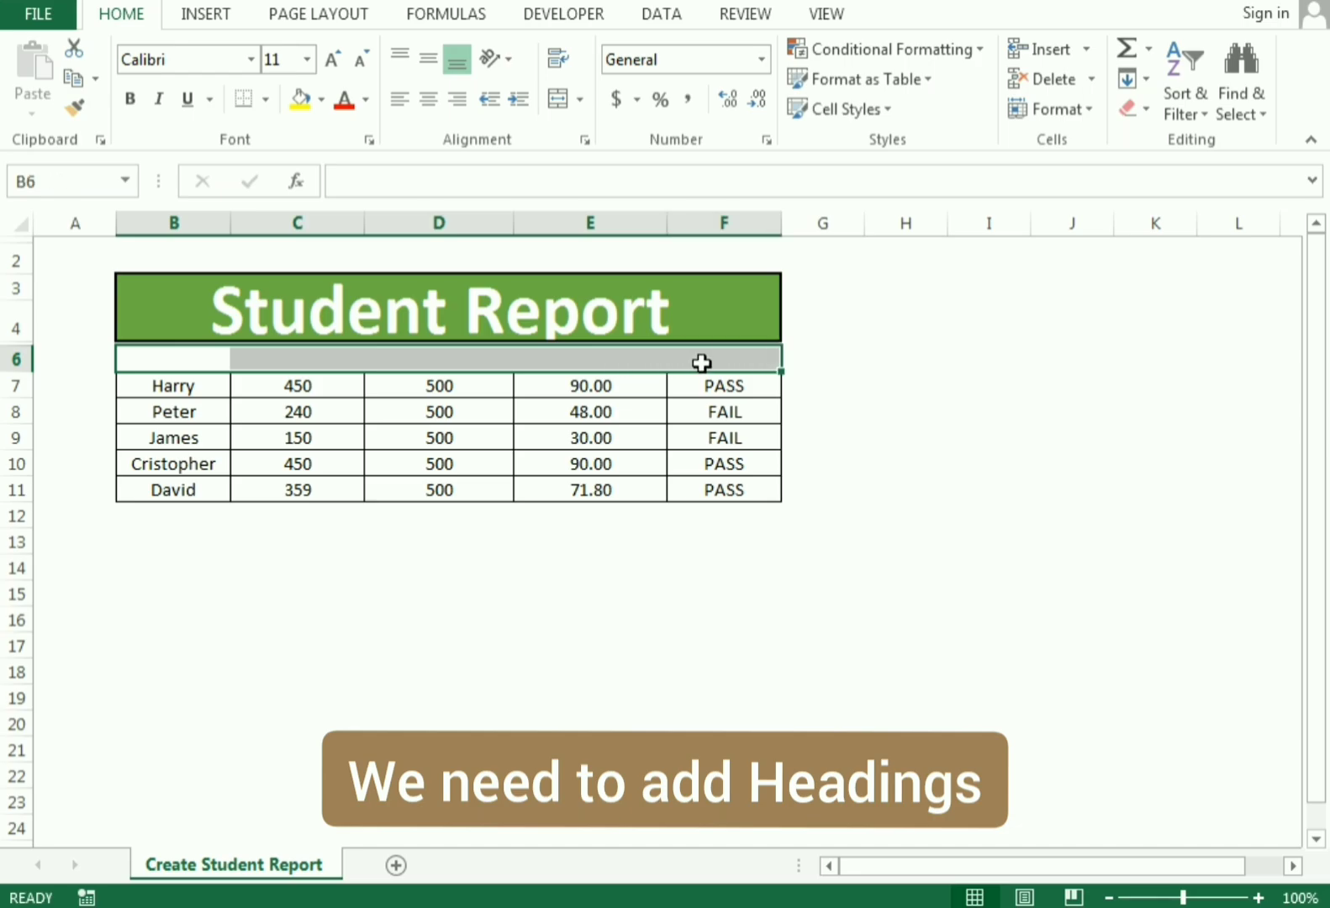
pyautogui.click(824, 430)
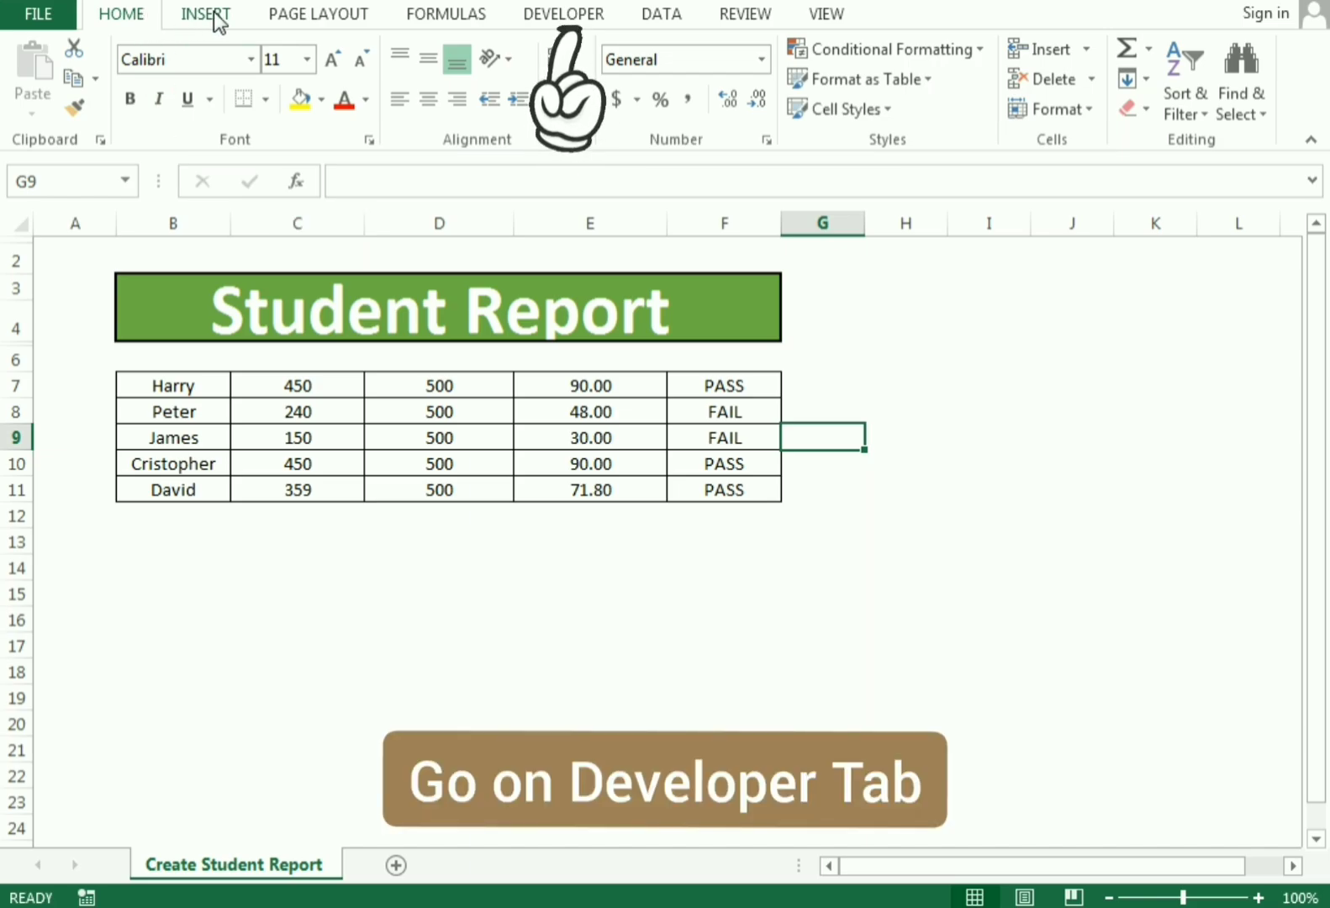
# Start recording a macro stored in This Workbook with the shortcut key Ctrl+Shift+H
pyautogui.click(545, 25)
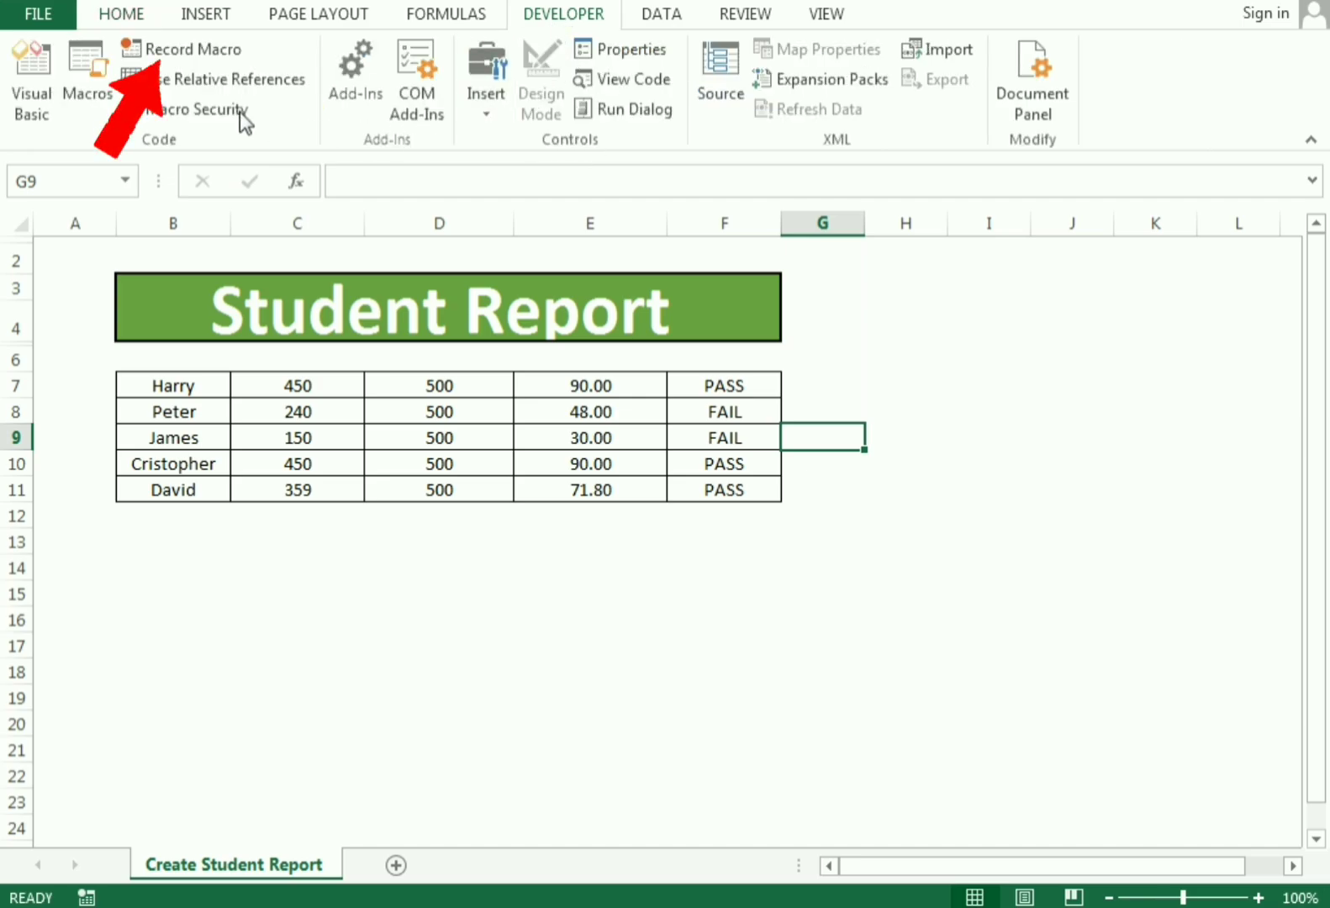
pyautogui.click(189, 52)
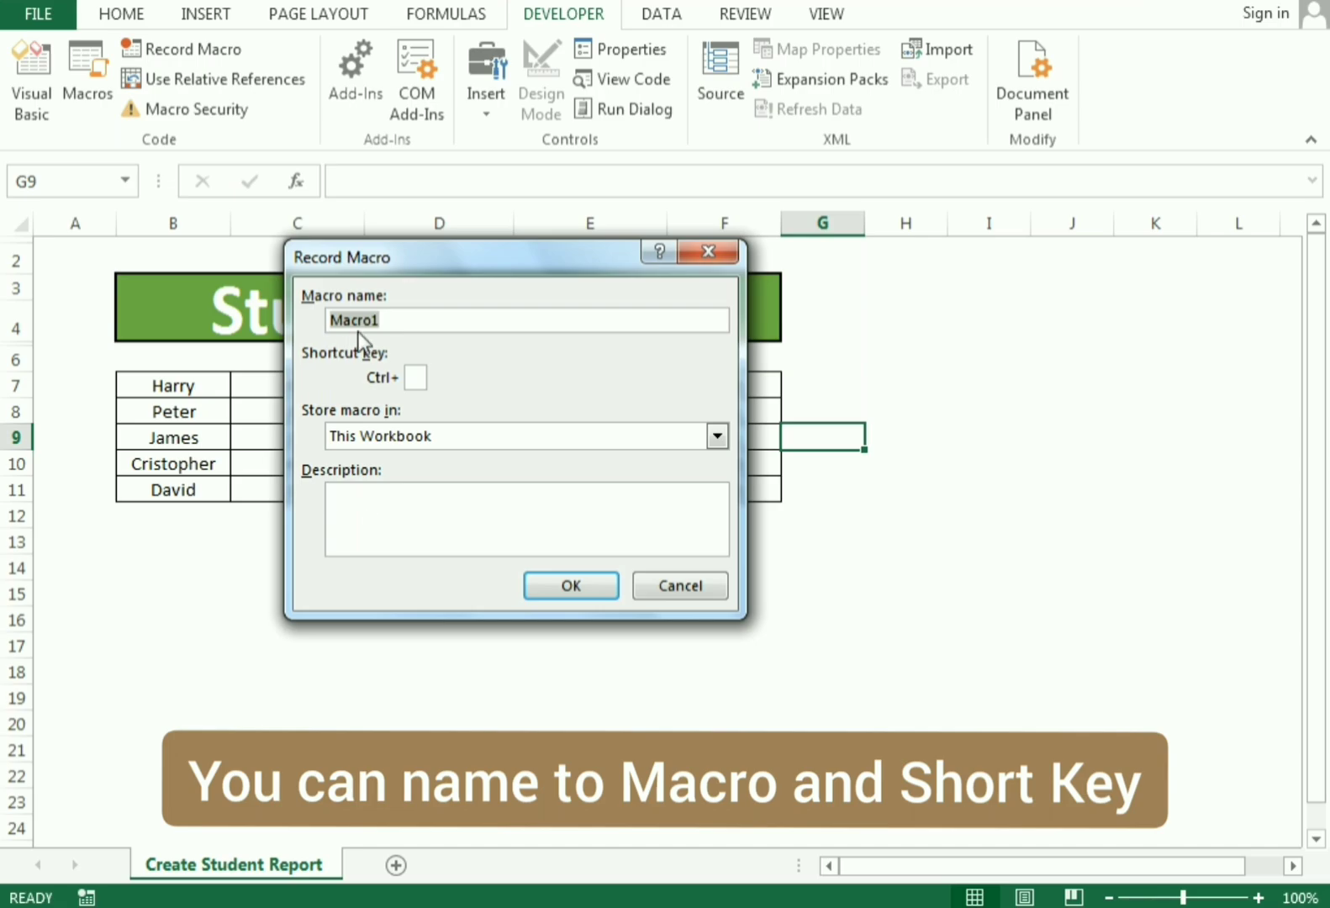
pyautogui.click(413, 379)
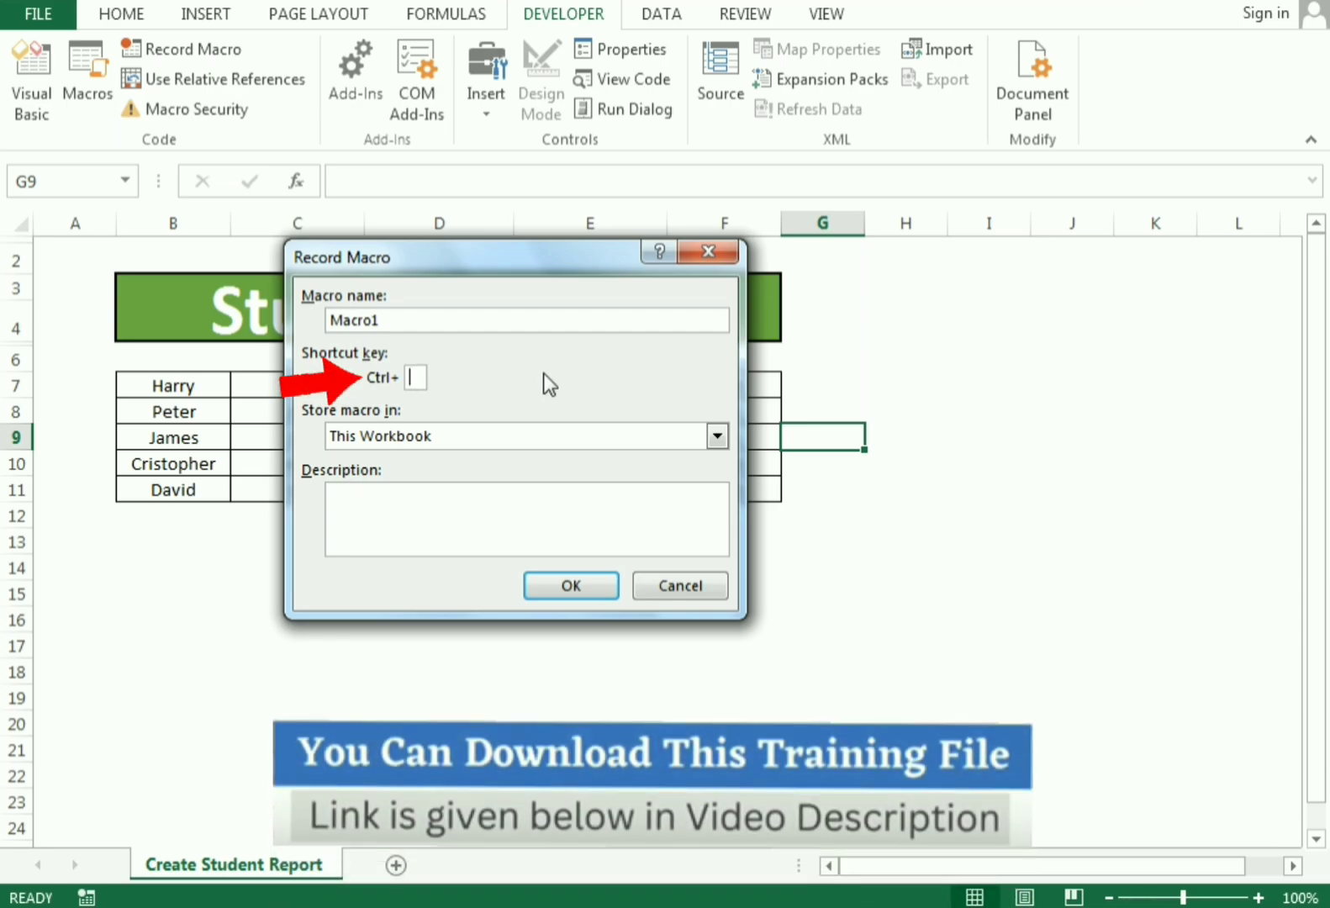
pyautogui.write('H')
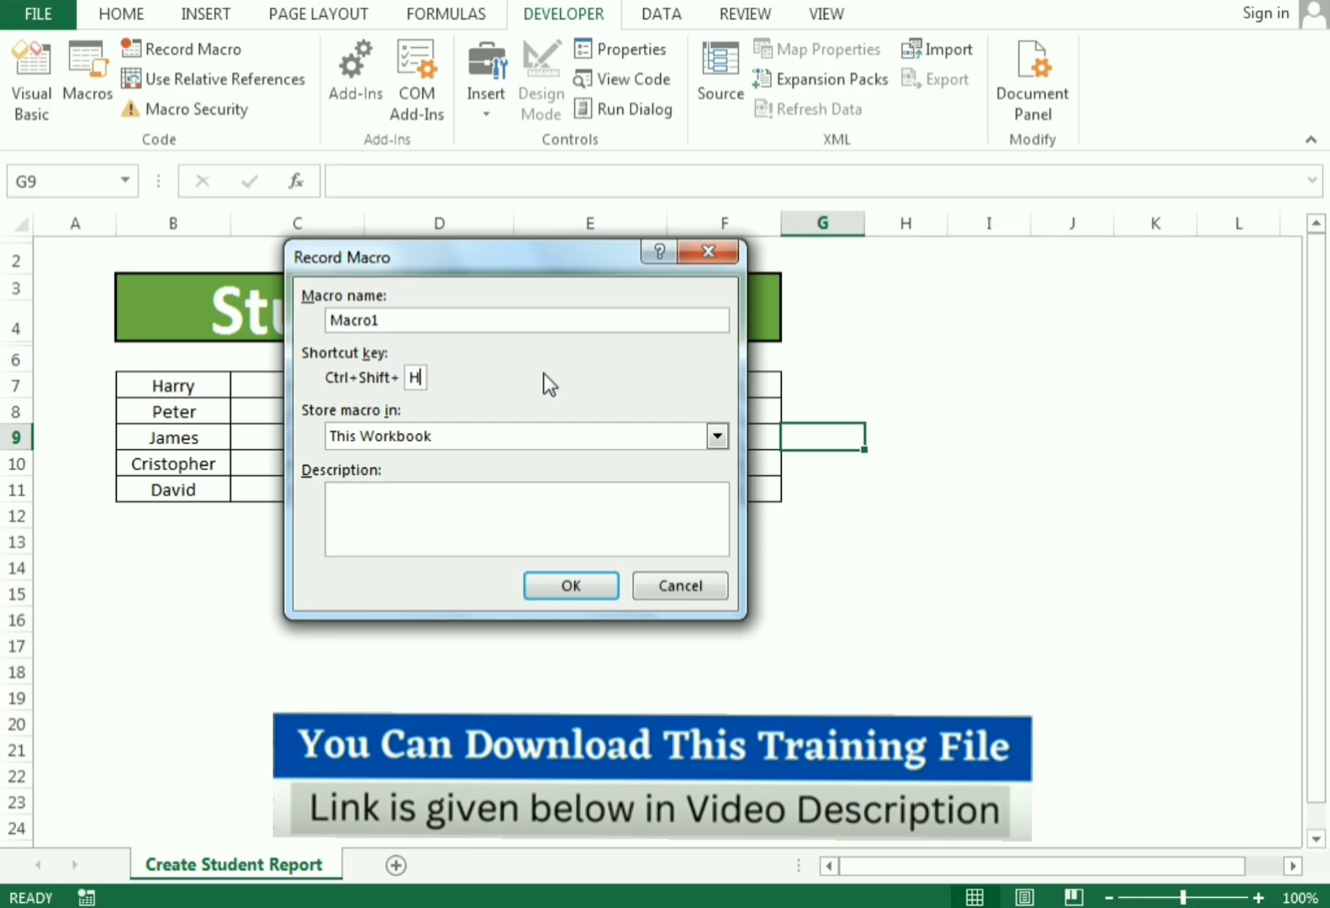
pyautogui.click(564, 586)
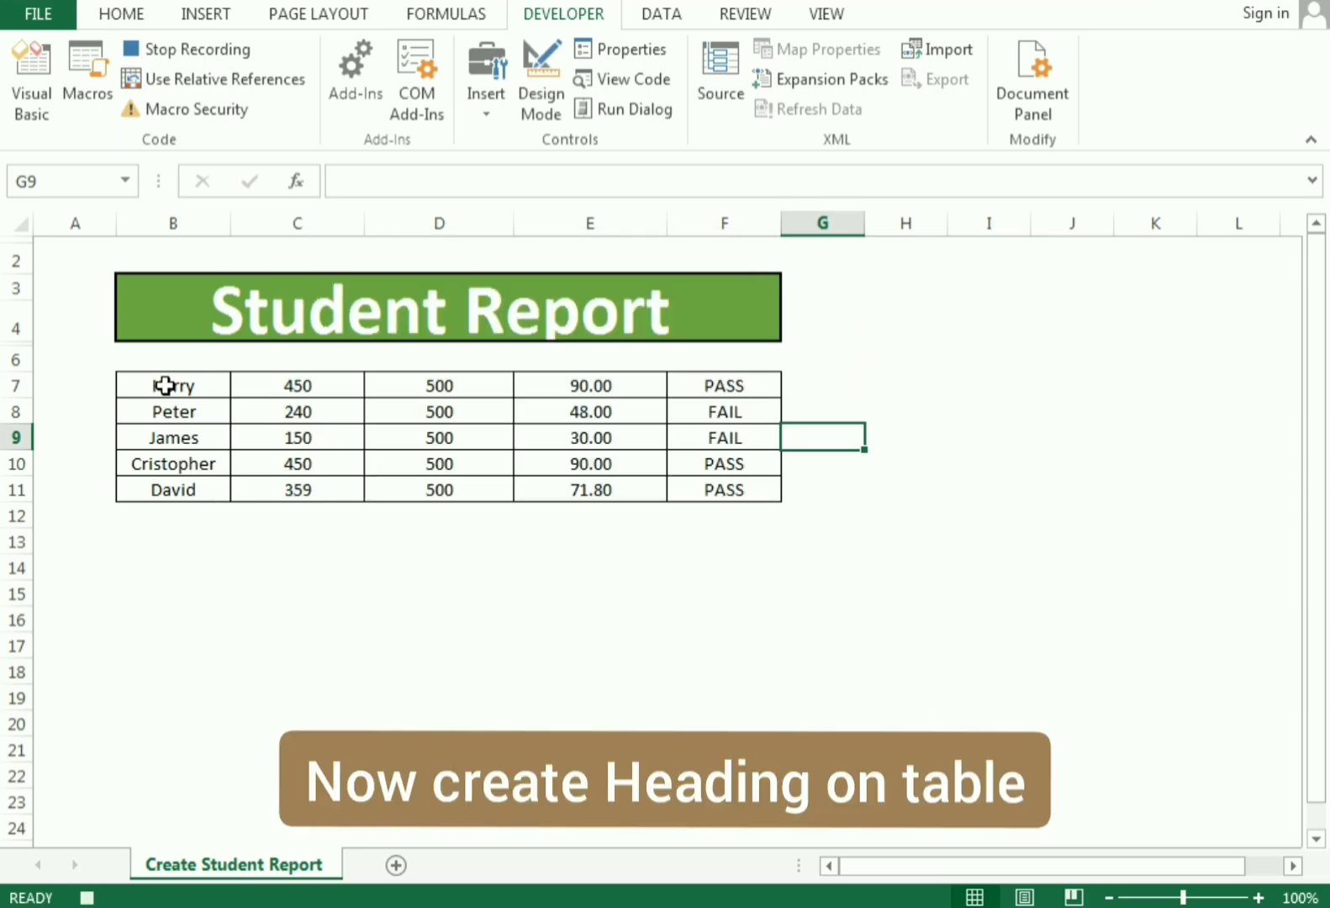
# Enter the table headings Name in B6 and Science in C6
pyautogui.click(161, 360)
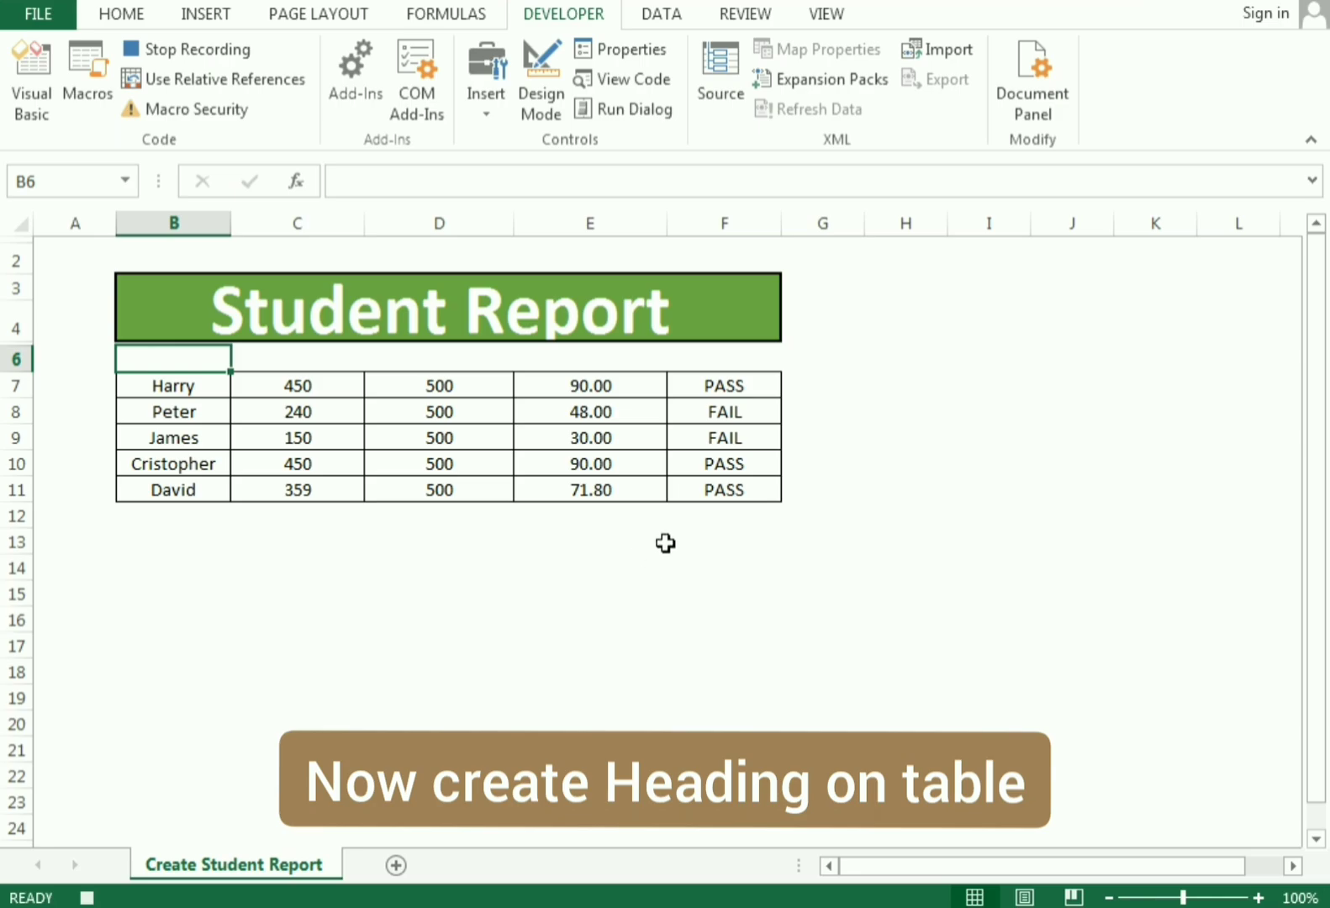
pyautogui.write('Na')
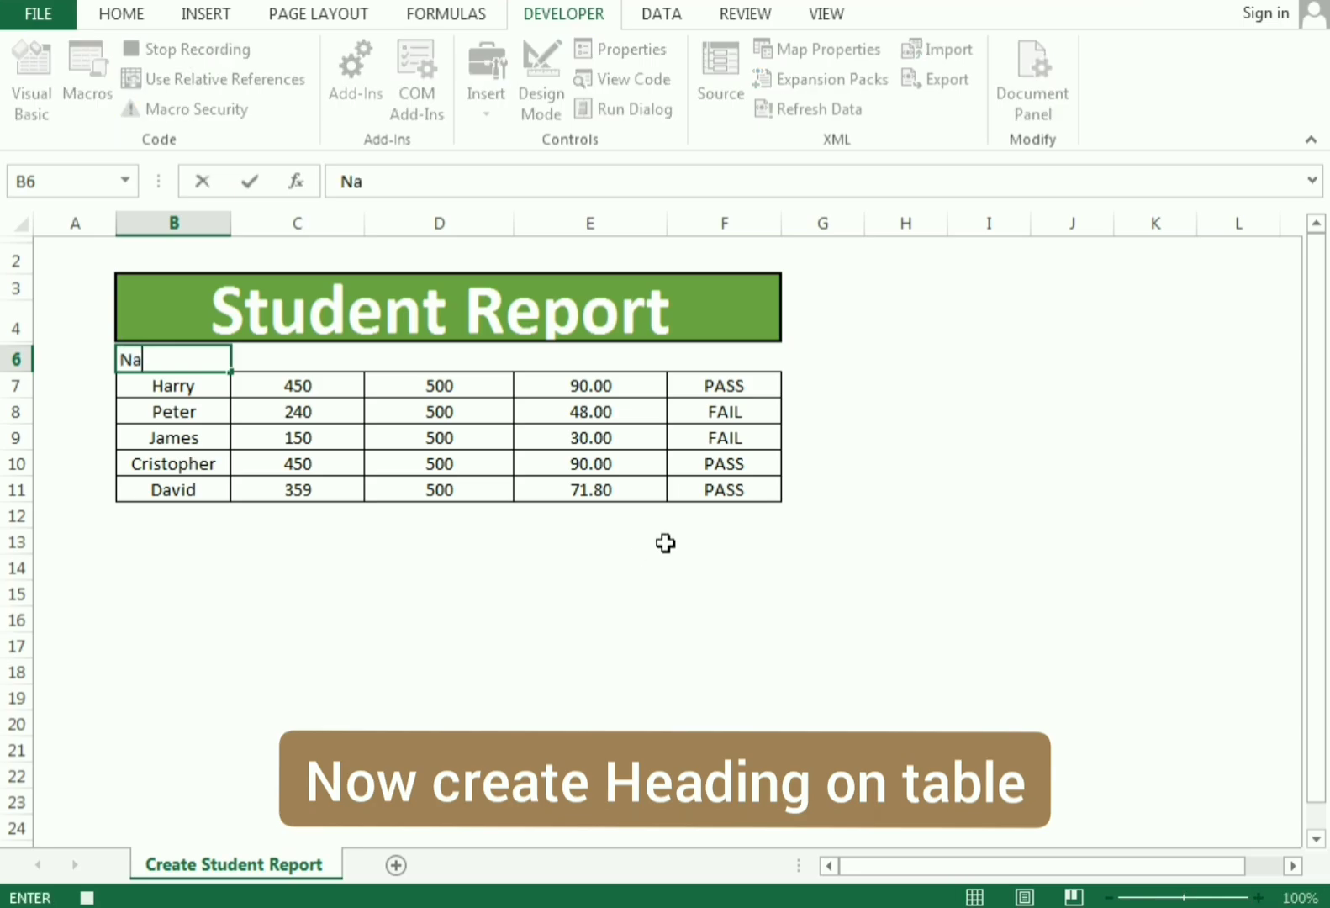
pyautogui.write('me')
pyautogui.hotkey('ctrl', 'Return')
pyautogui.press('Down')
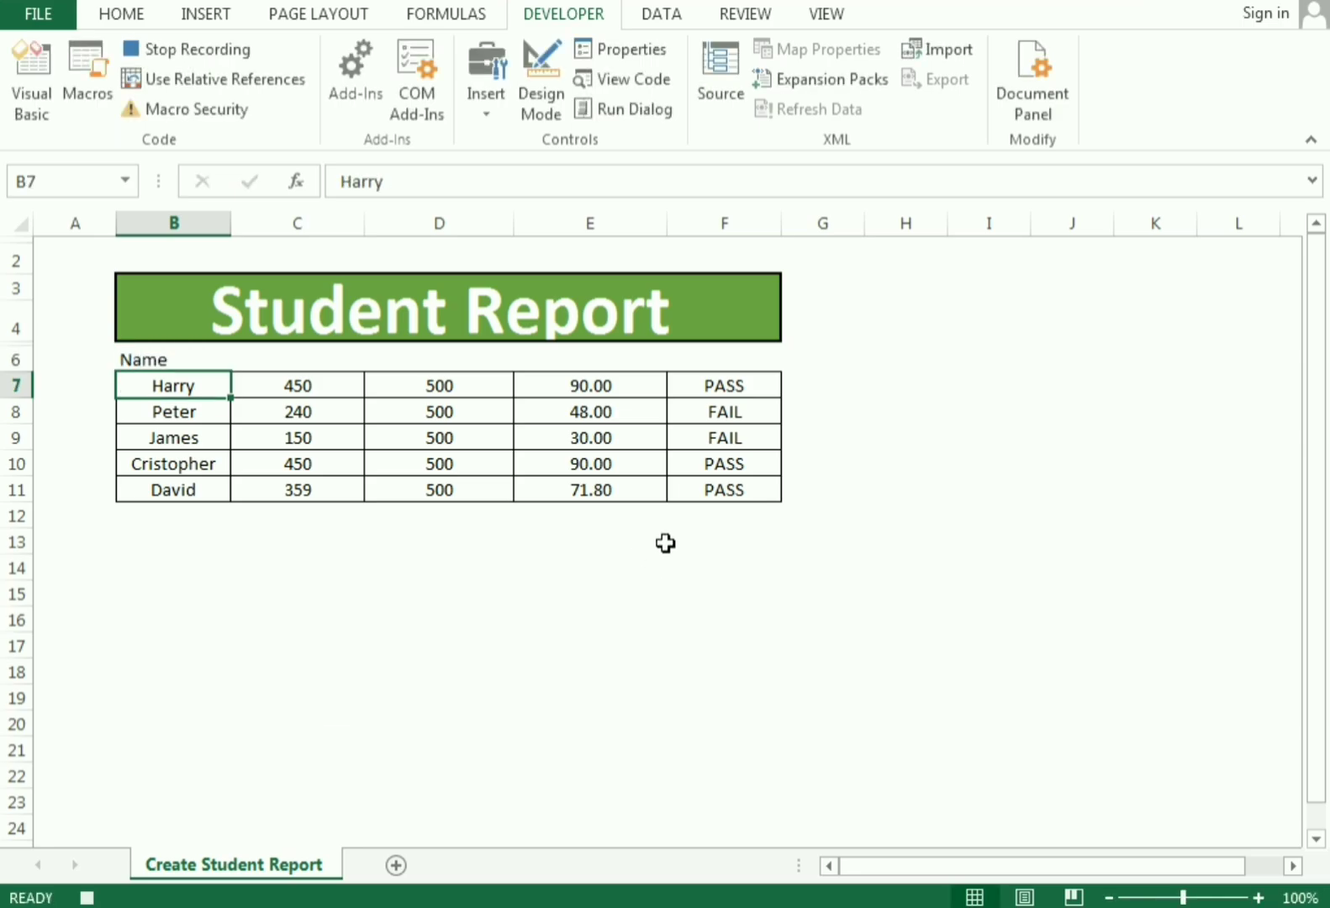
pyautogui.press('Up')
pyautogui.press('Right')
pyautogui.write('S')
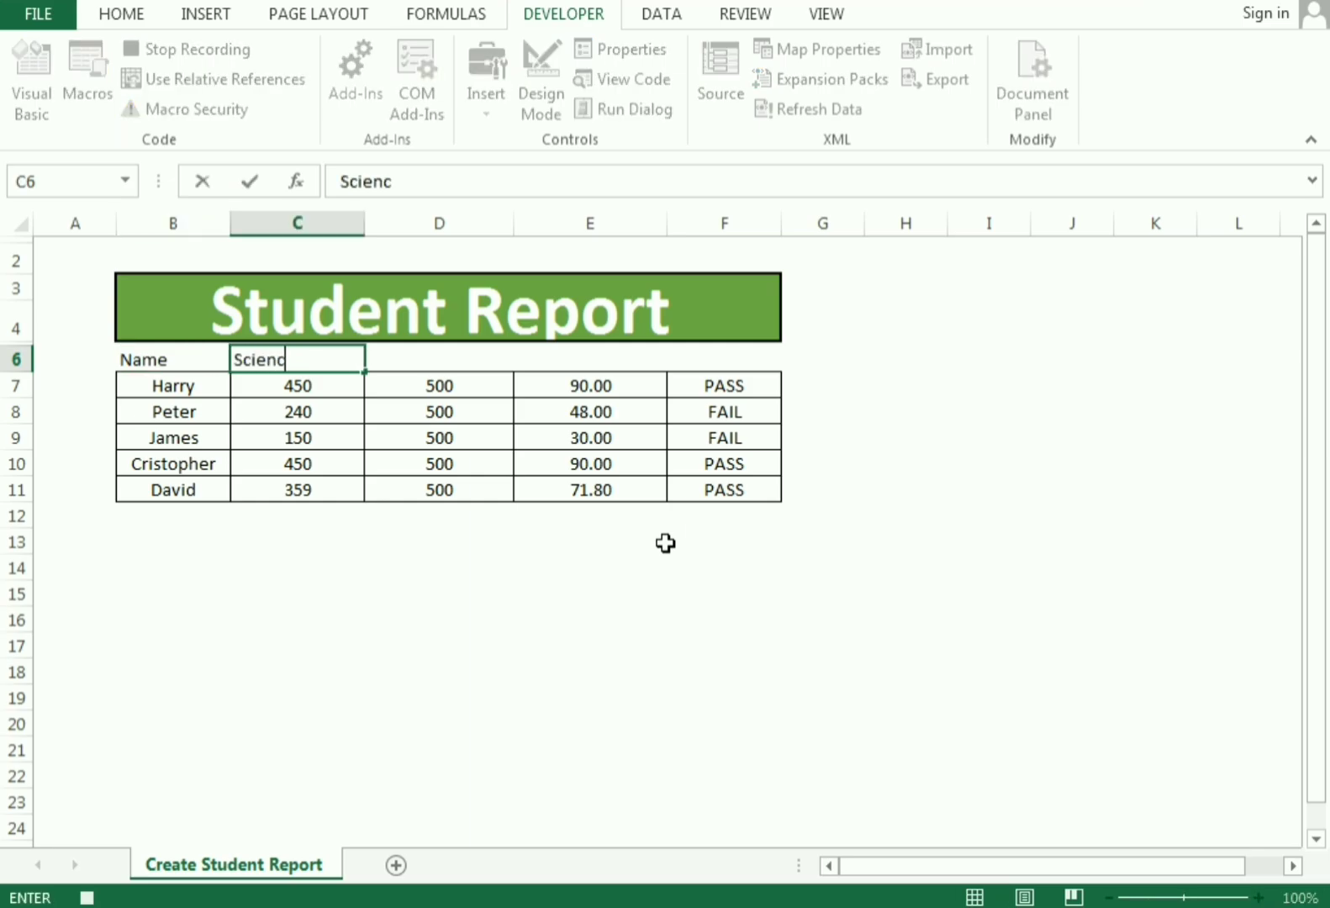
pyautogui.write('cience')
pyautogui.hotkey('ctrl', 'Return')
pyautogui.press('Down')
pyautogui.press('Up')
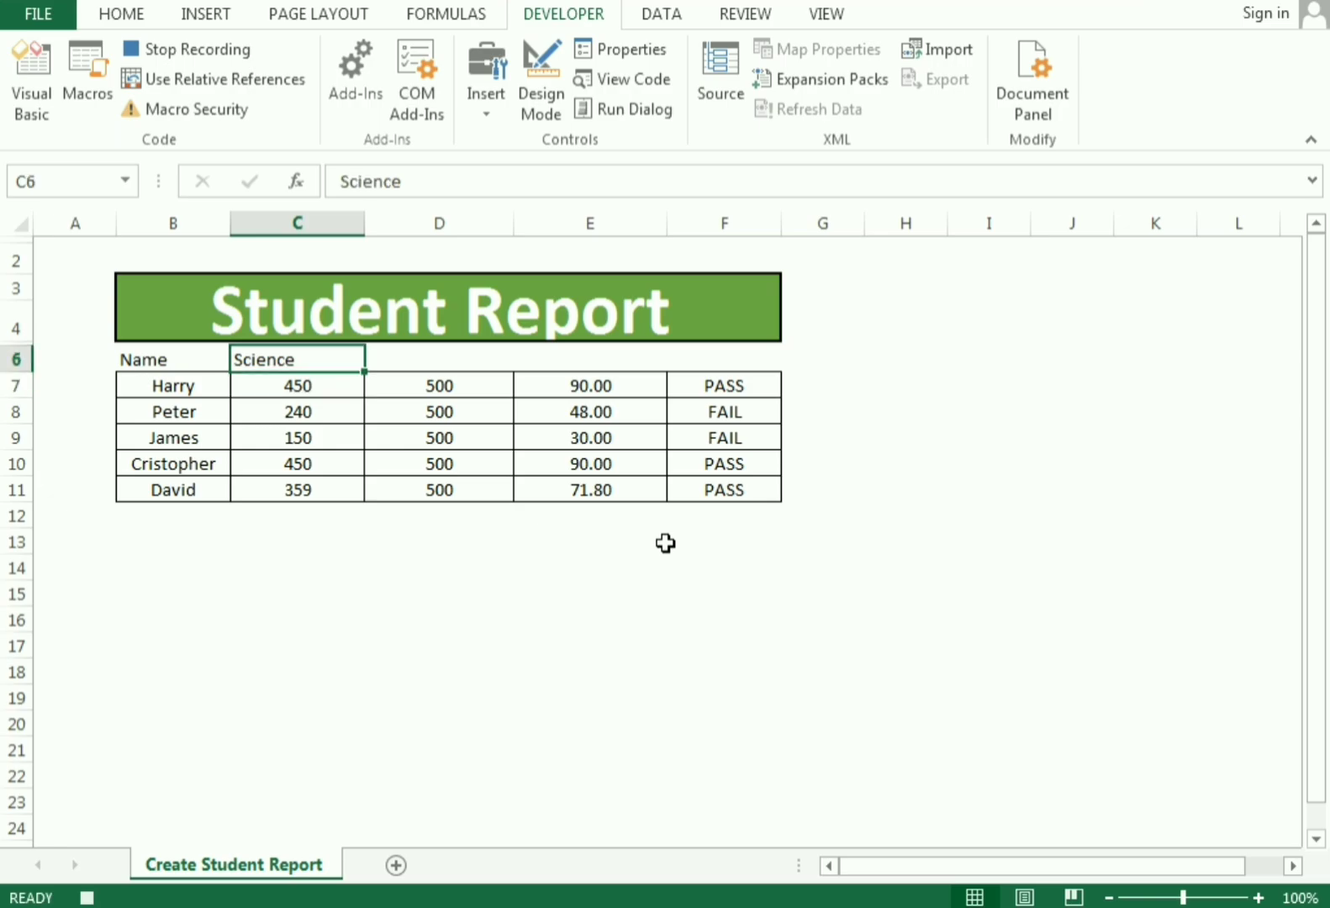
# Enter the table headings English in D6 and Percentage in E6
pyautogui.press('Right')
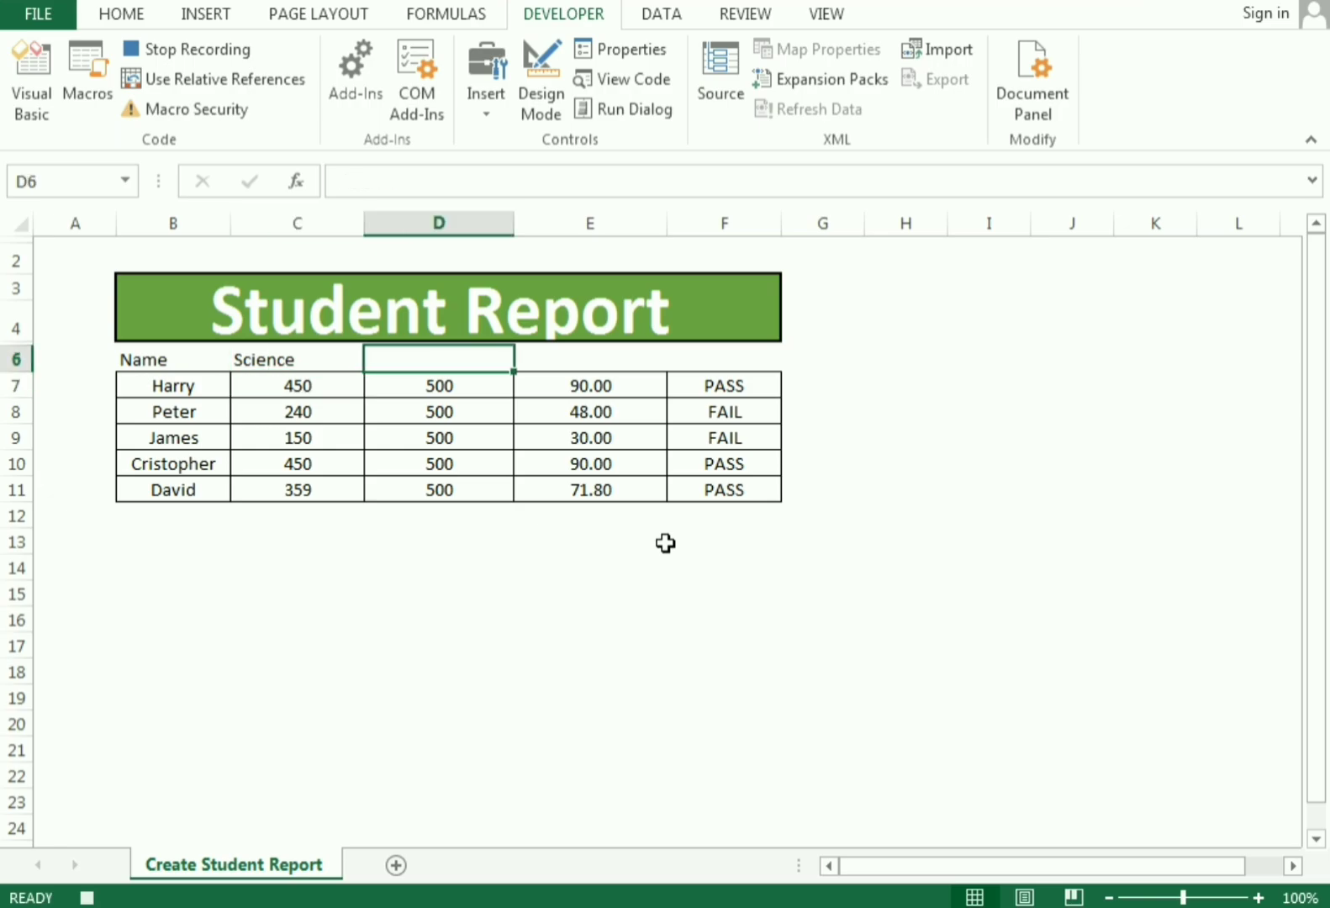
pyautogui.write('En')
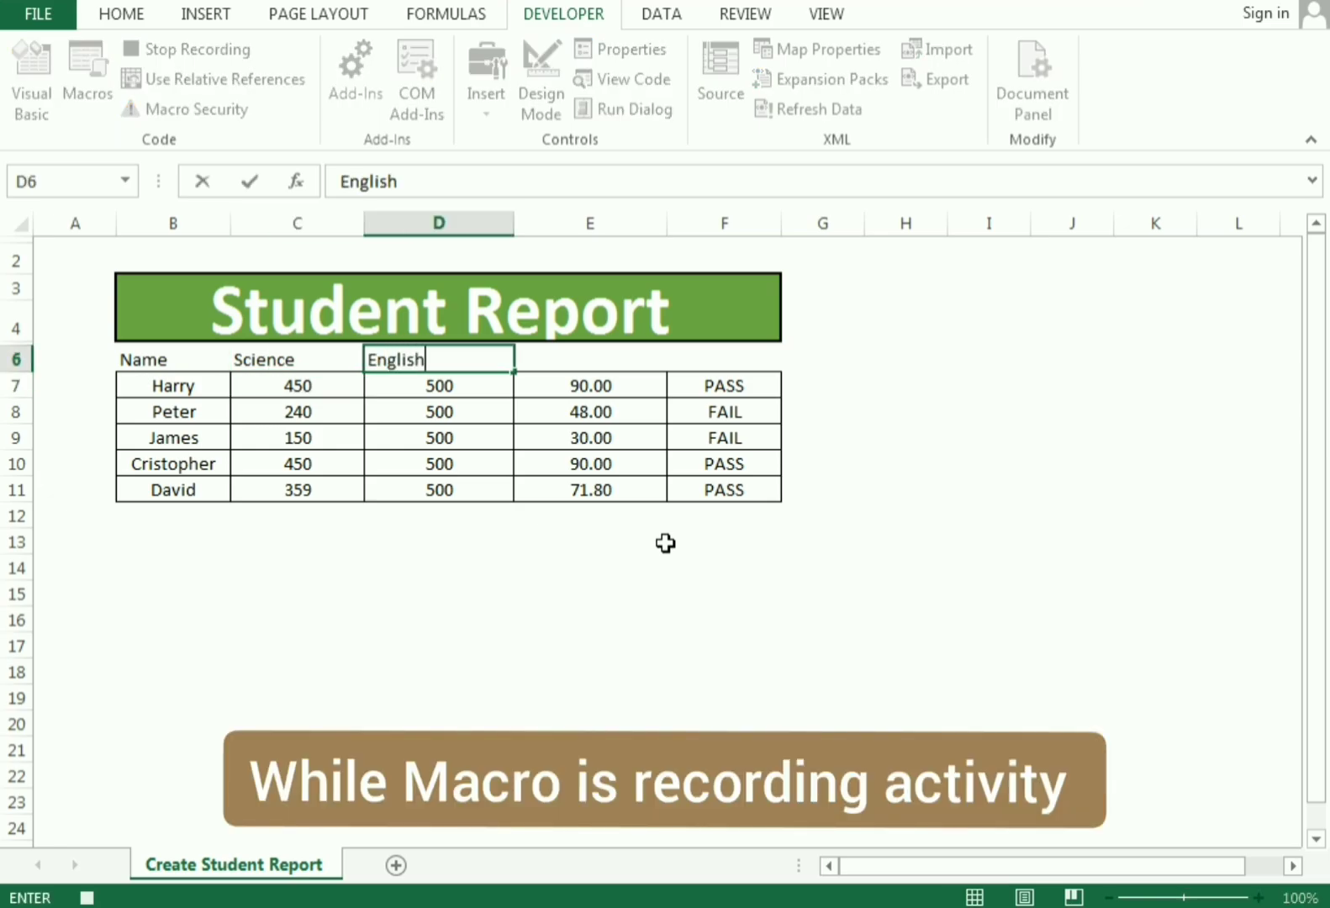
pyautogui.write('glish')
pyautogui.hotkey('ctrl', 'Return')
pyautogui.press('Down')
pyautogui.press('Up')
pyautogui.press('Right')
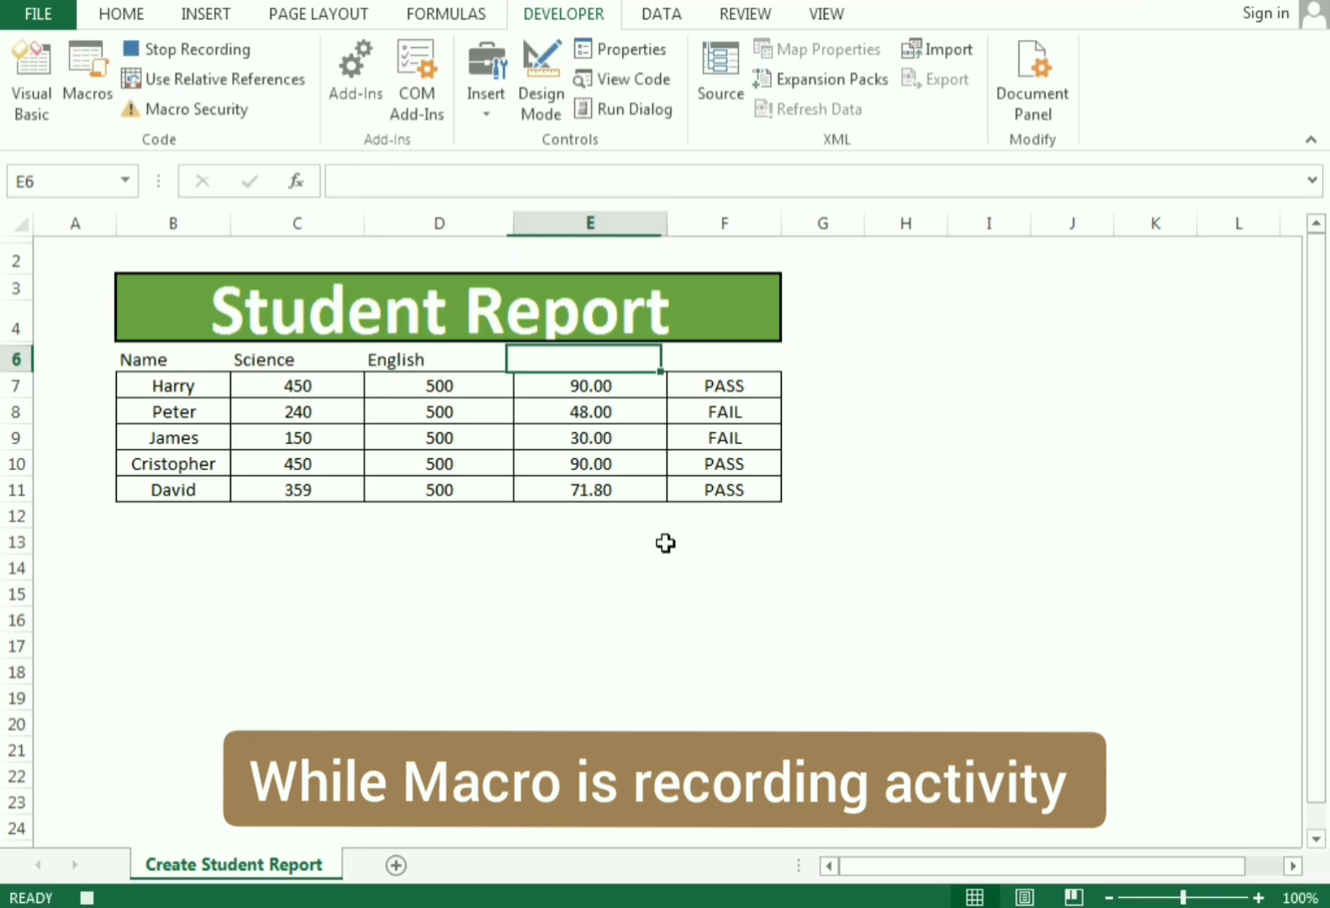
pyautogui.write('Percenta')
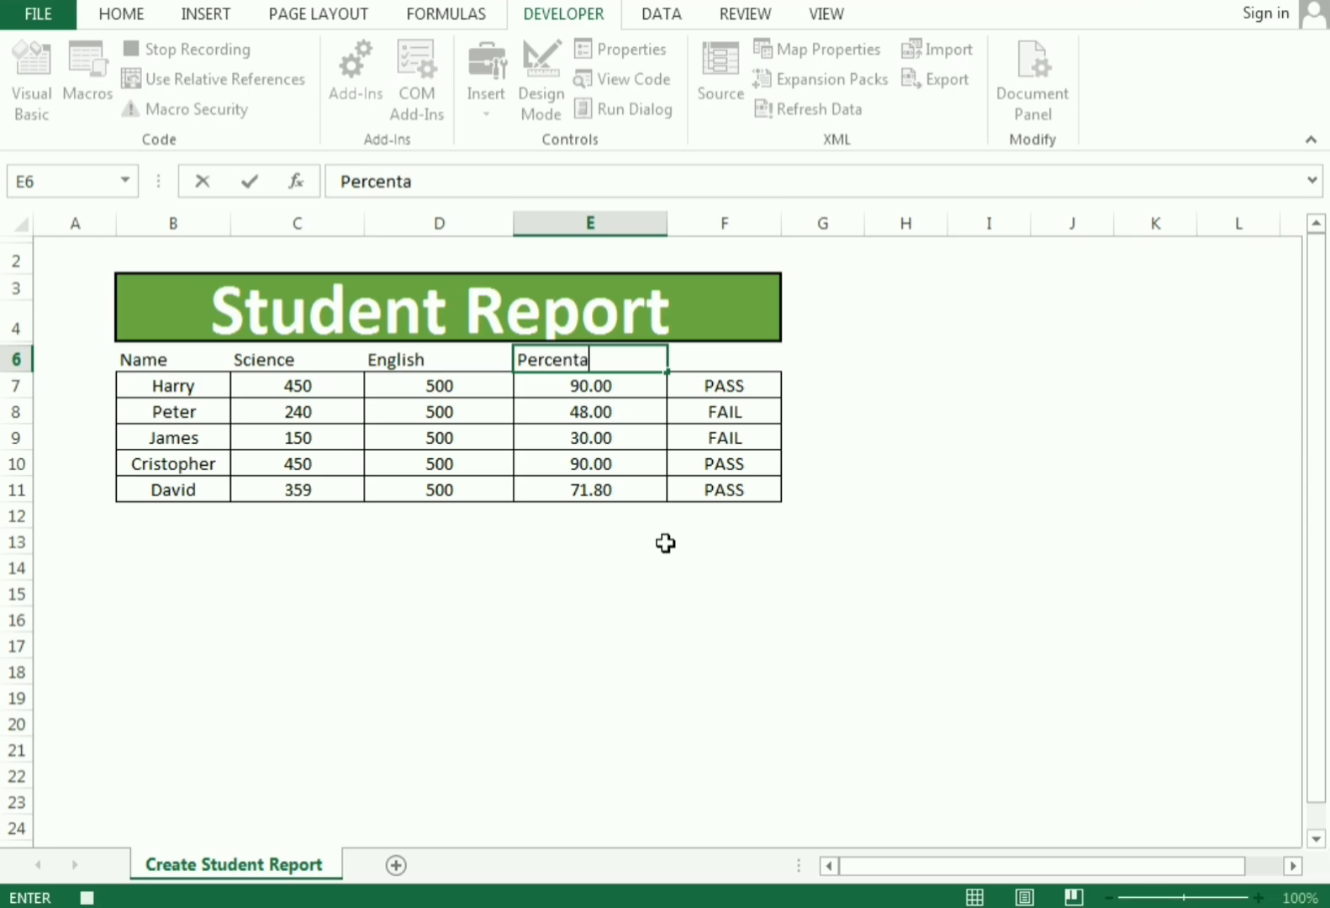
pyautogui.write('ge')
pyautogui.hotkey('ctrl', 'Return')
pyautogui.press('Down')
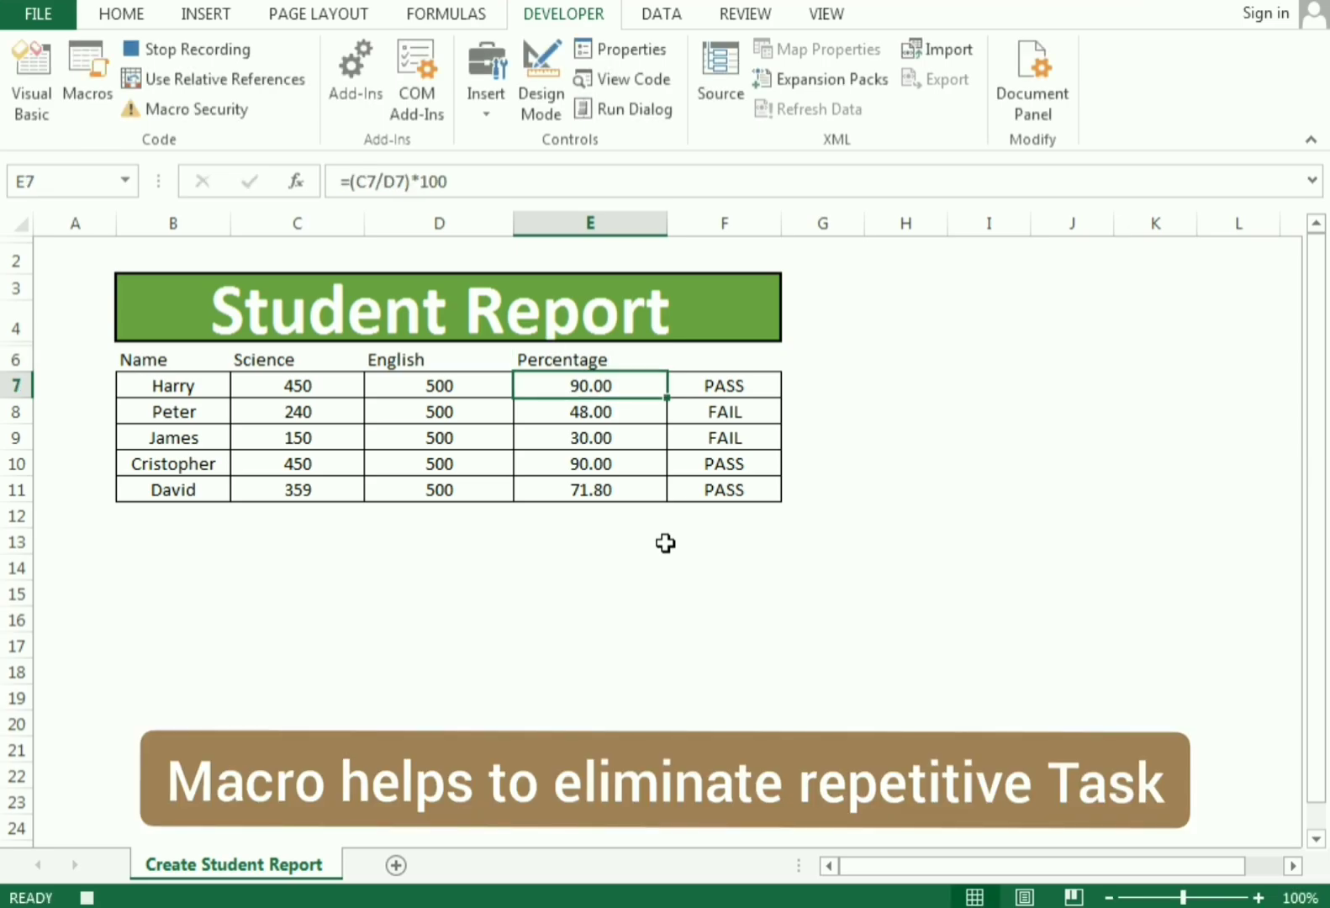
# Enter the table heading Status in F6
pyautogui.press('Up')
pyautogui.press('Right')
pyautogui.write('Stat')
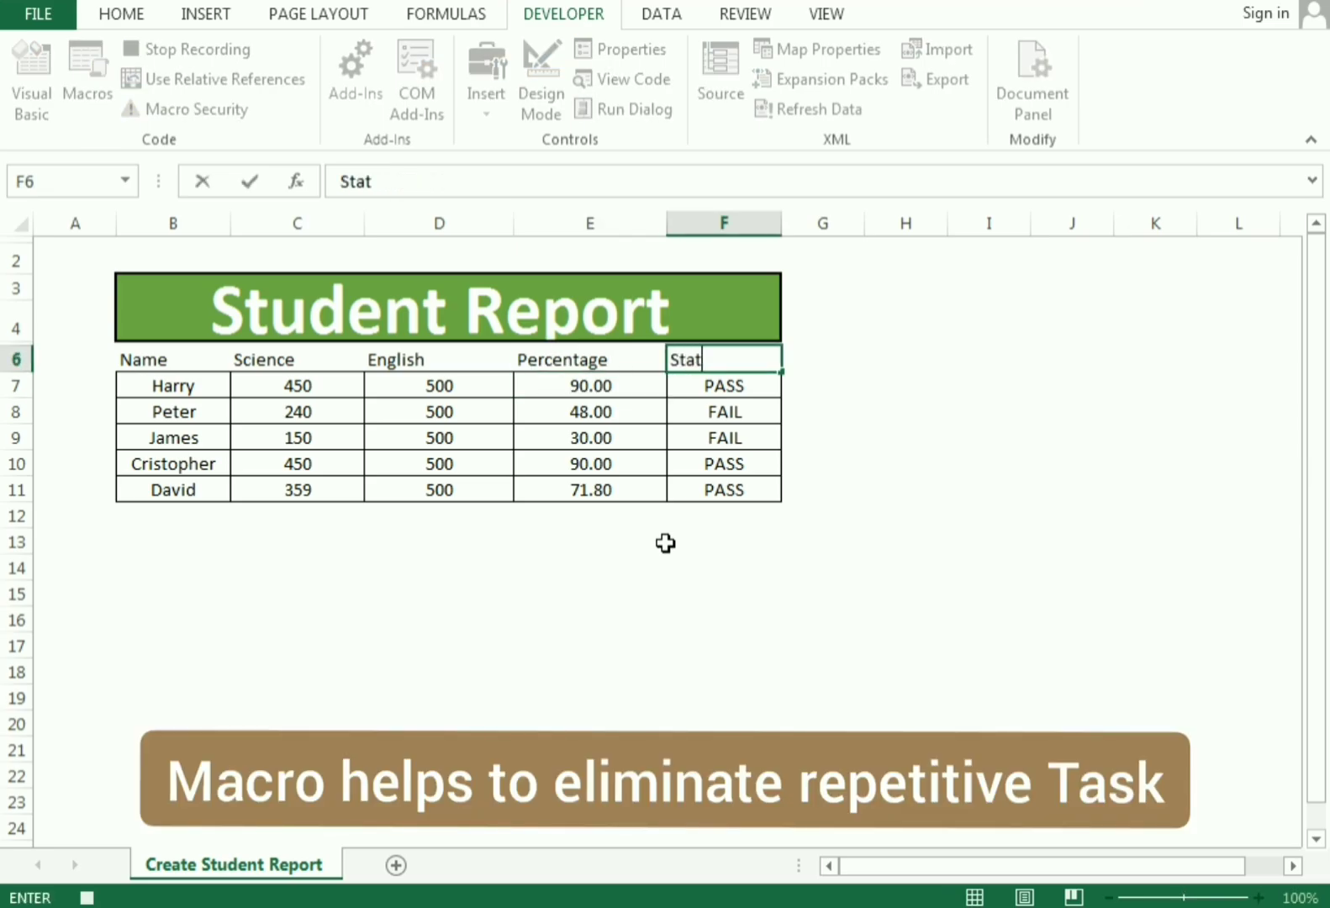
pyautogui.write('us')
pyautogui.press('Return')
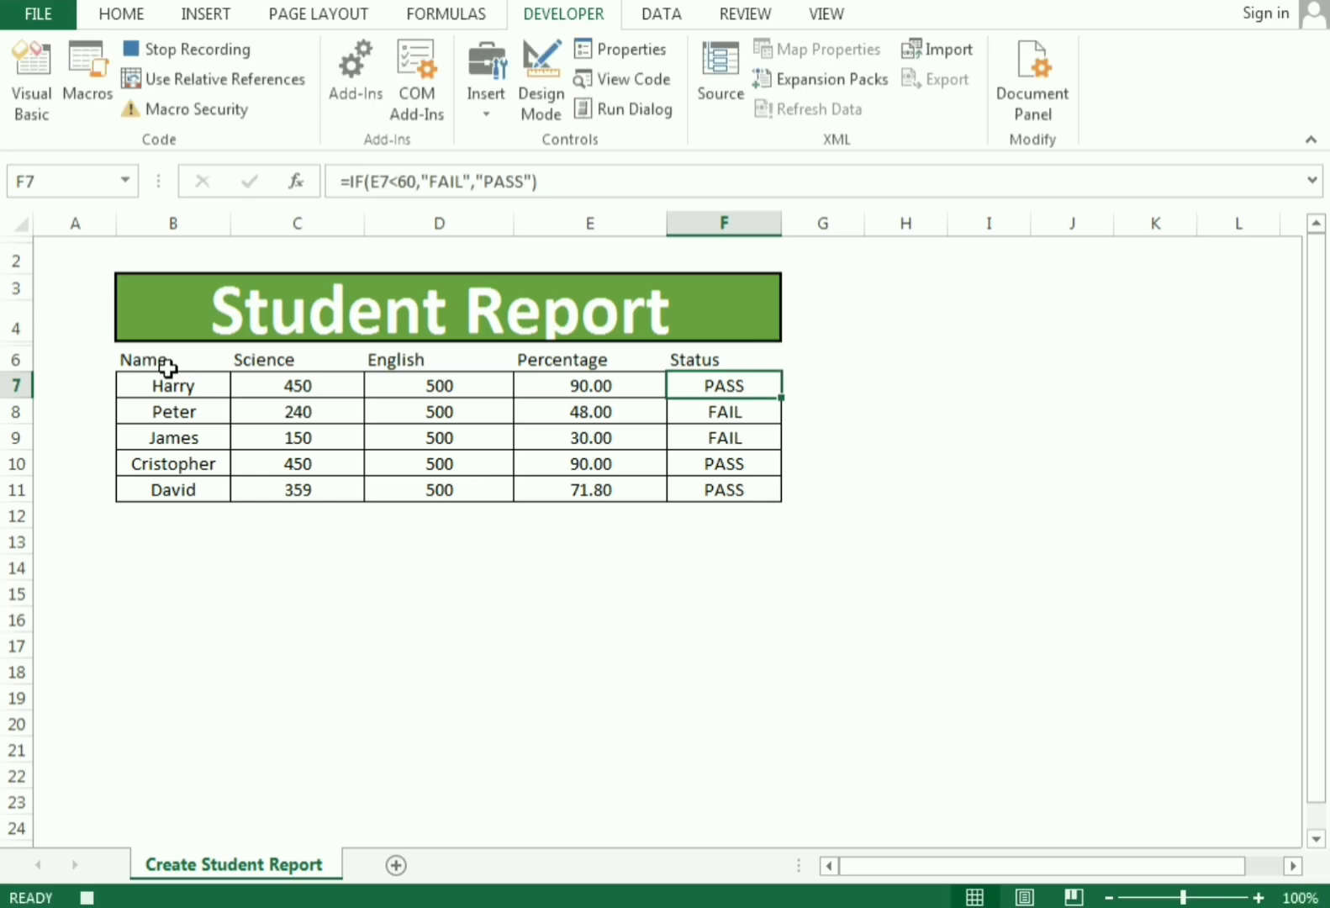
# Center the headings in B6:F6 and apply all borders to them
pyautogui.moveTo(163, 359); pyautogui.dragTo(683, 353)
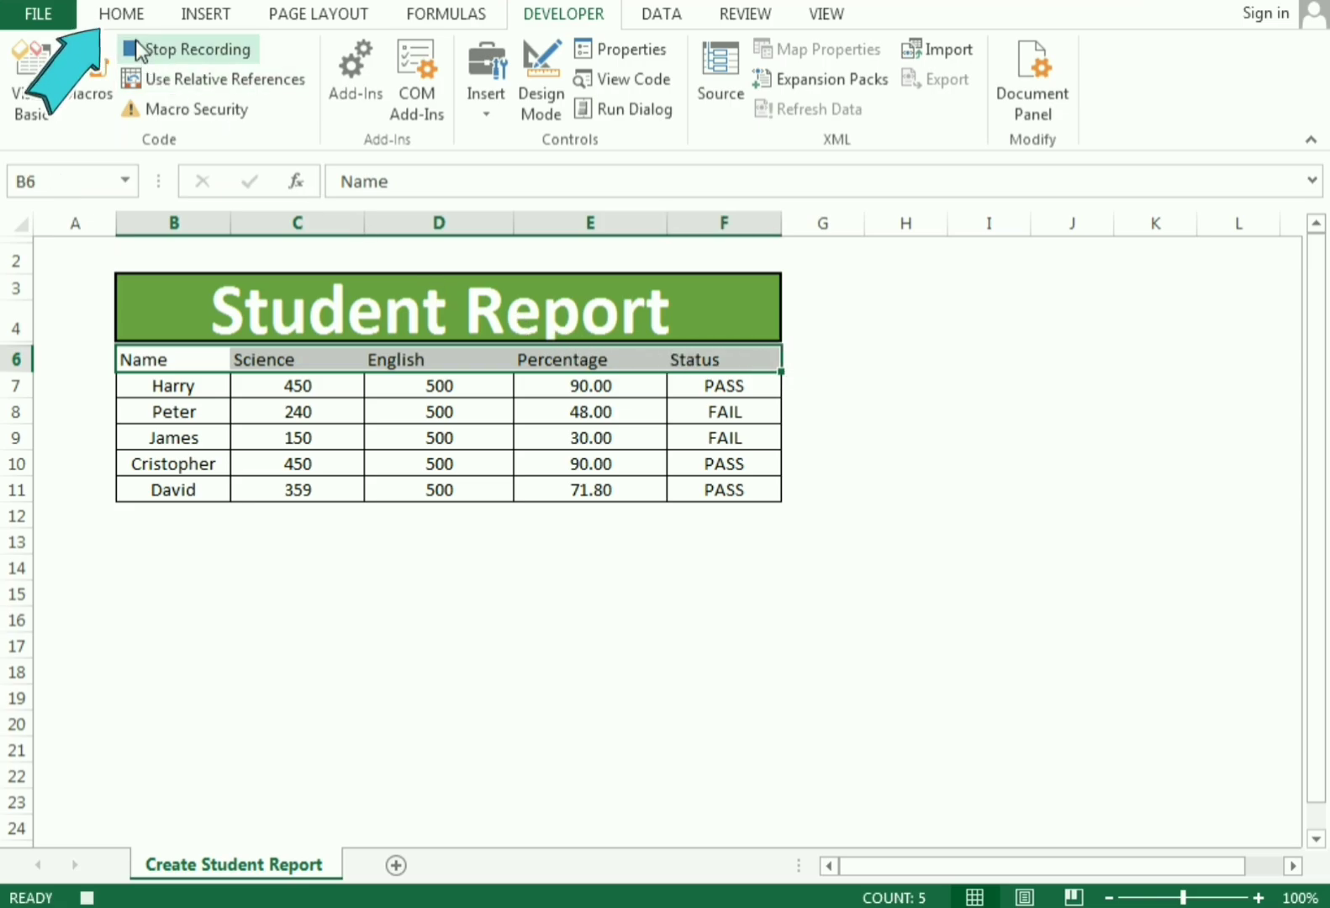
pyautogui.click(122, 17)
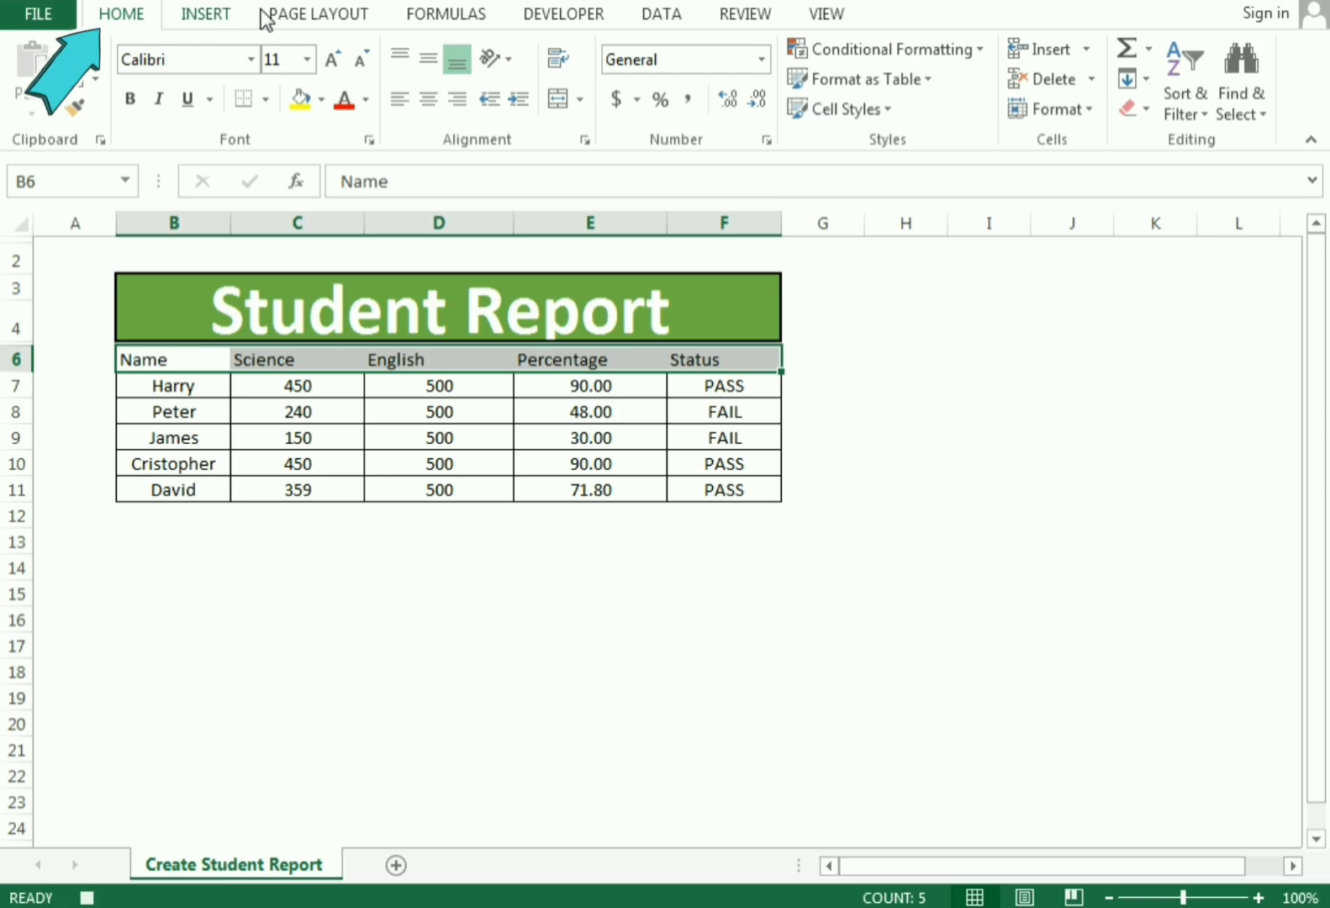
pyautogui.click(426, 101)
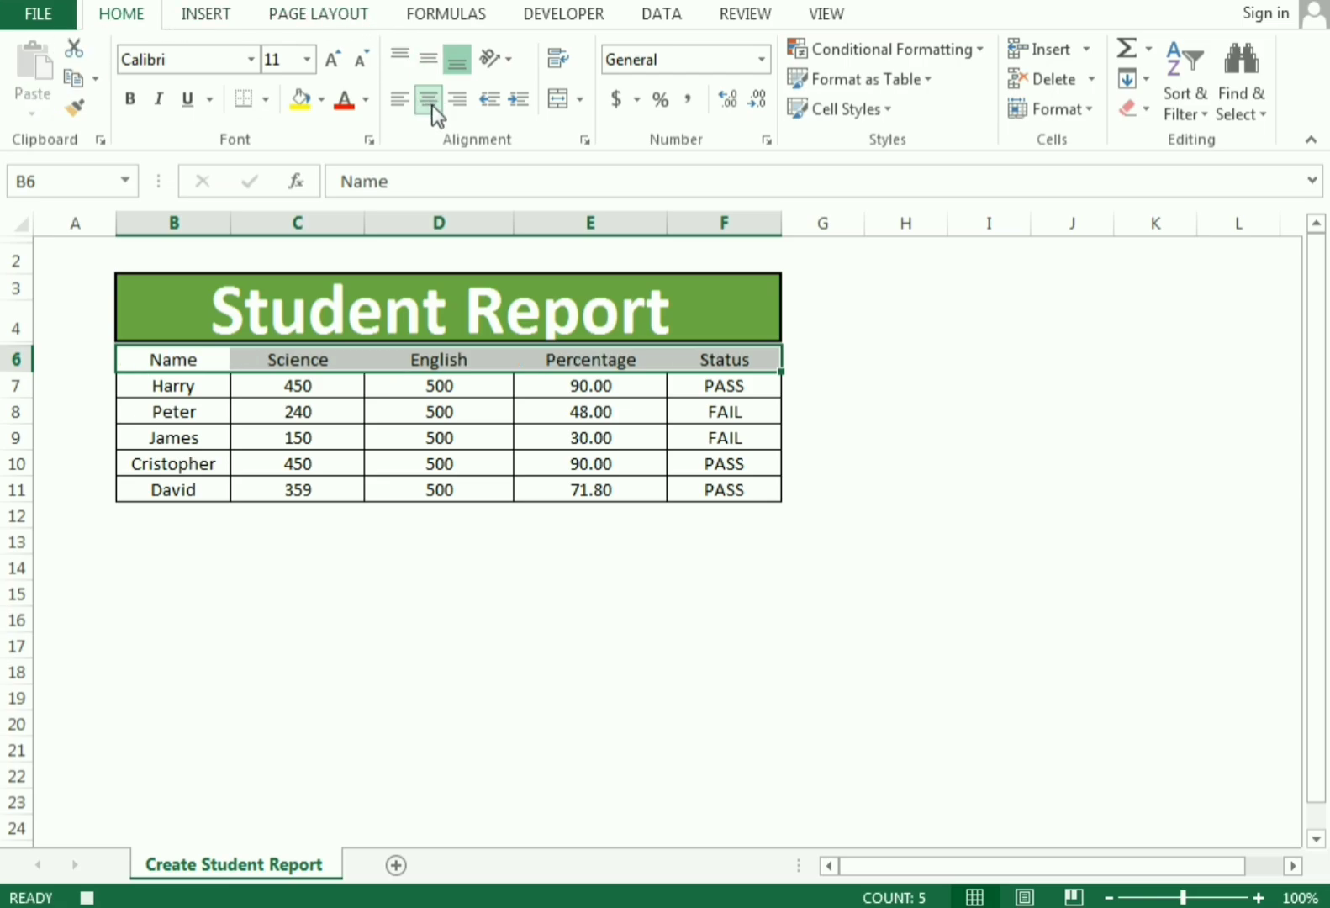
pyautogui.click(265, 101)
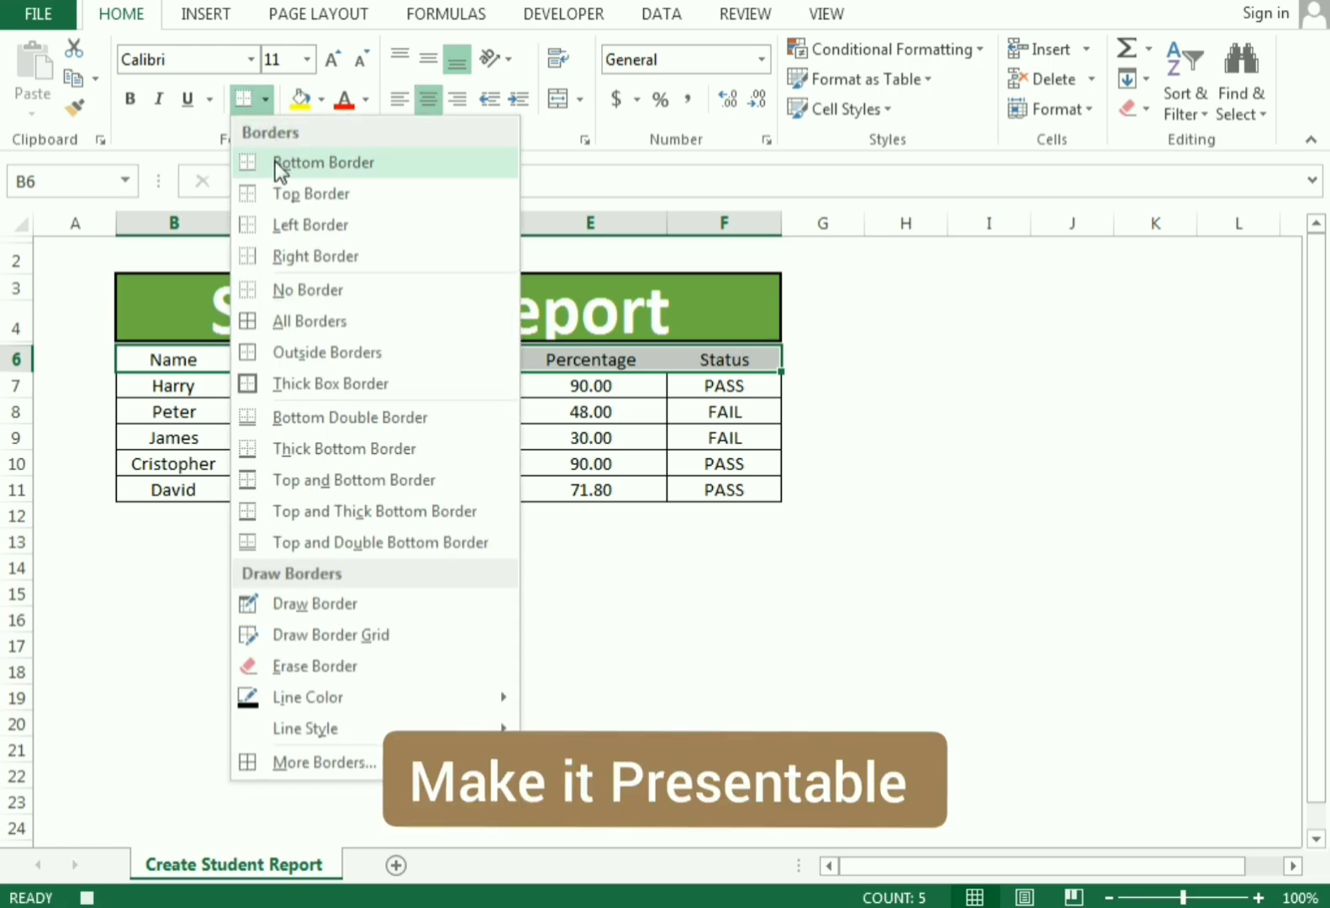
pyautogui.click(279, 320)
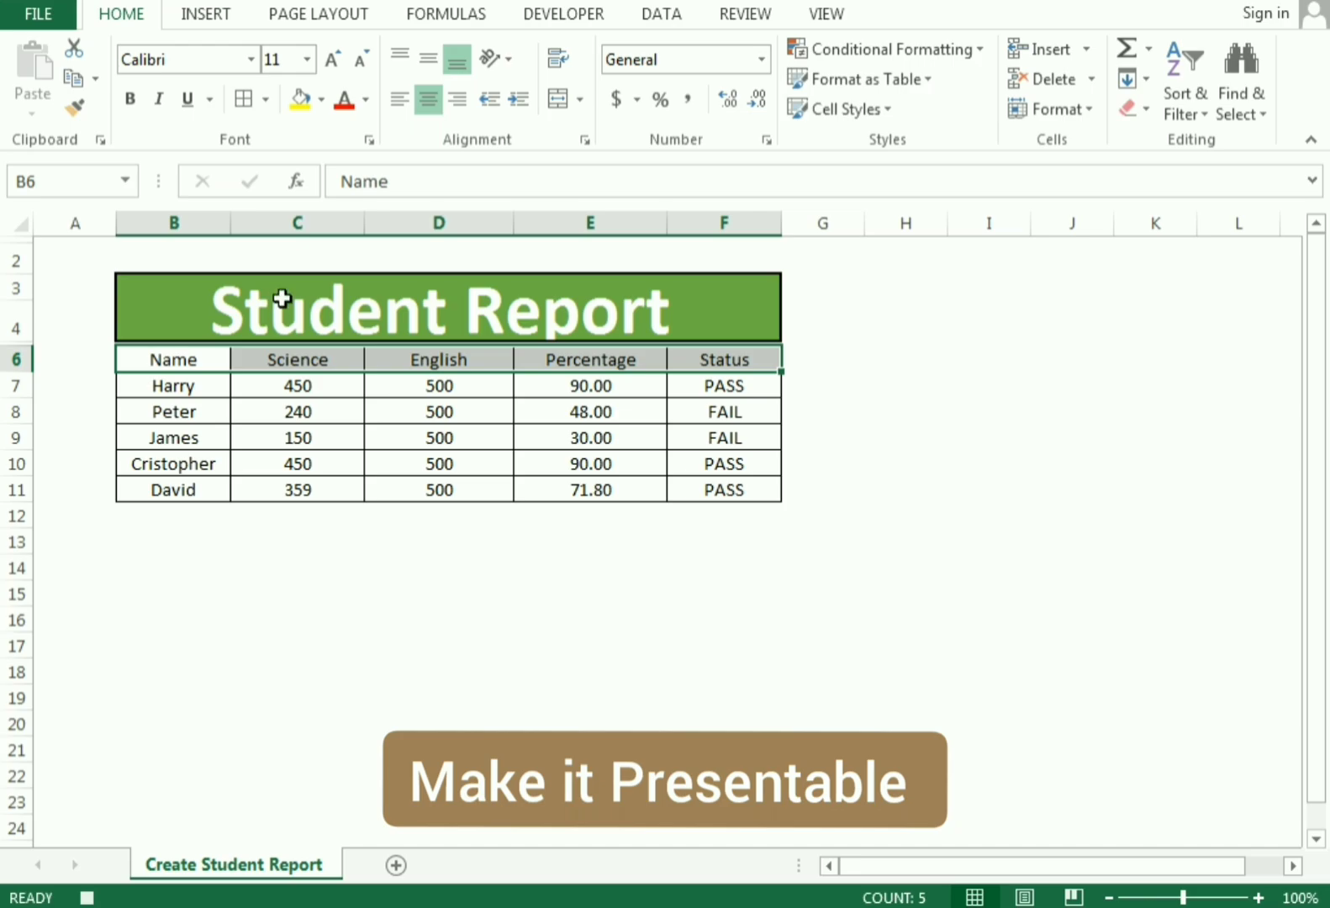
# Format the headings in B6:F6 as bold white text on a blue fill
pyautogui.click(130, 100)
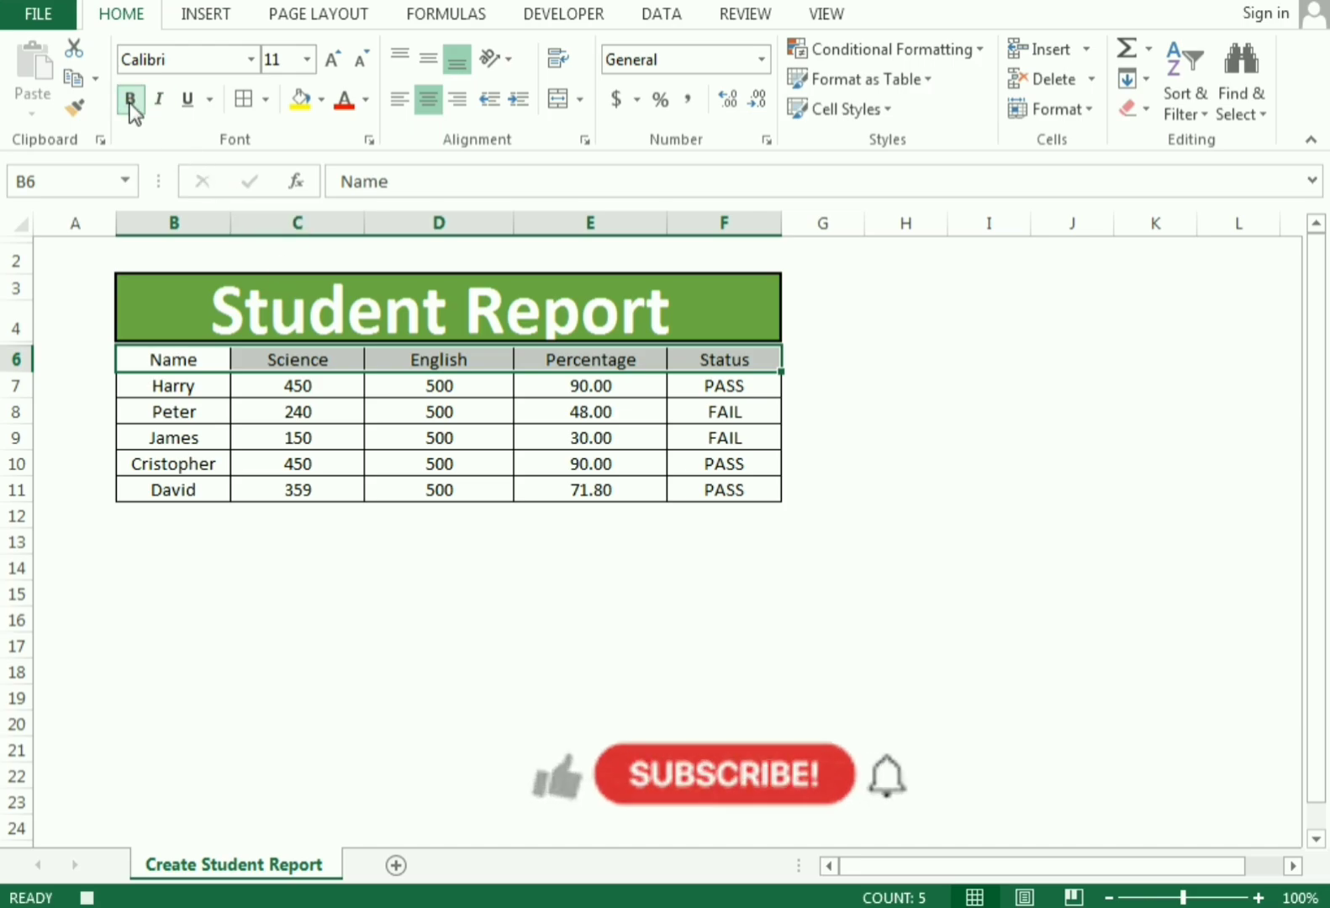
pyautogui.click(323, 100)
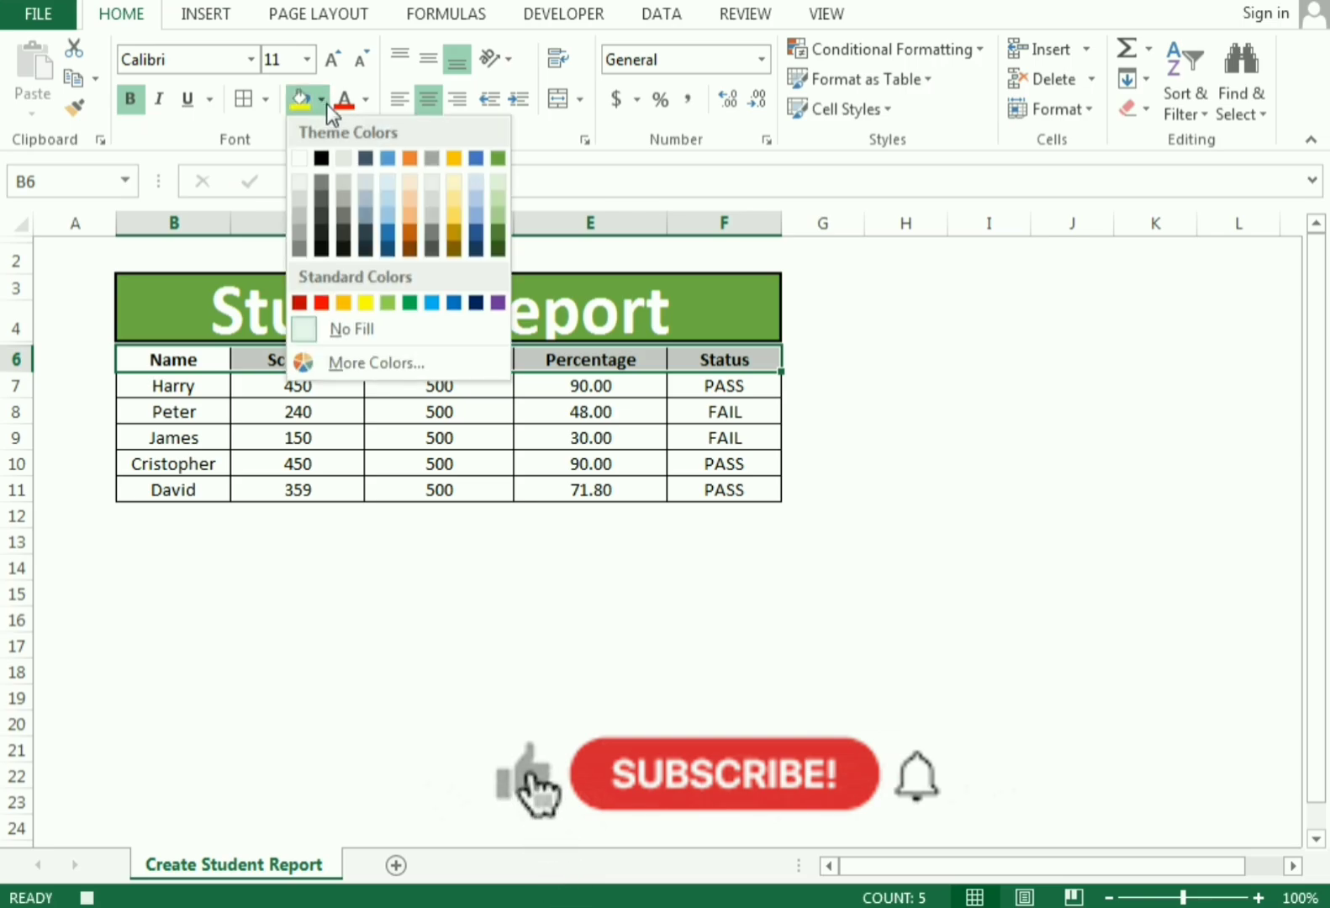
pyautogui.click(388, 158)
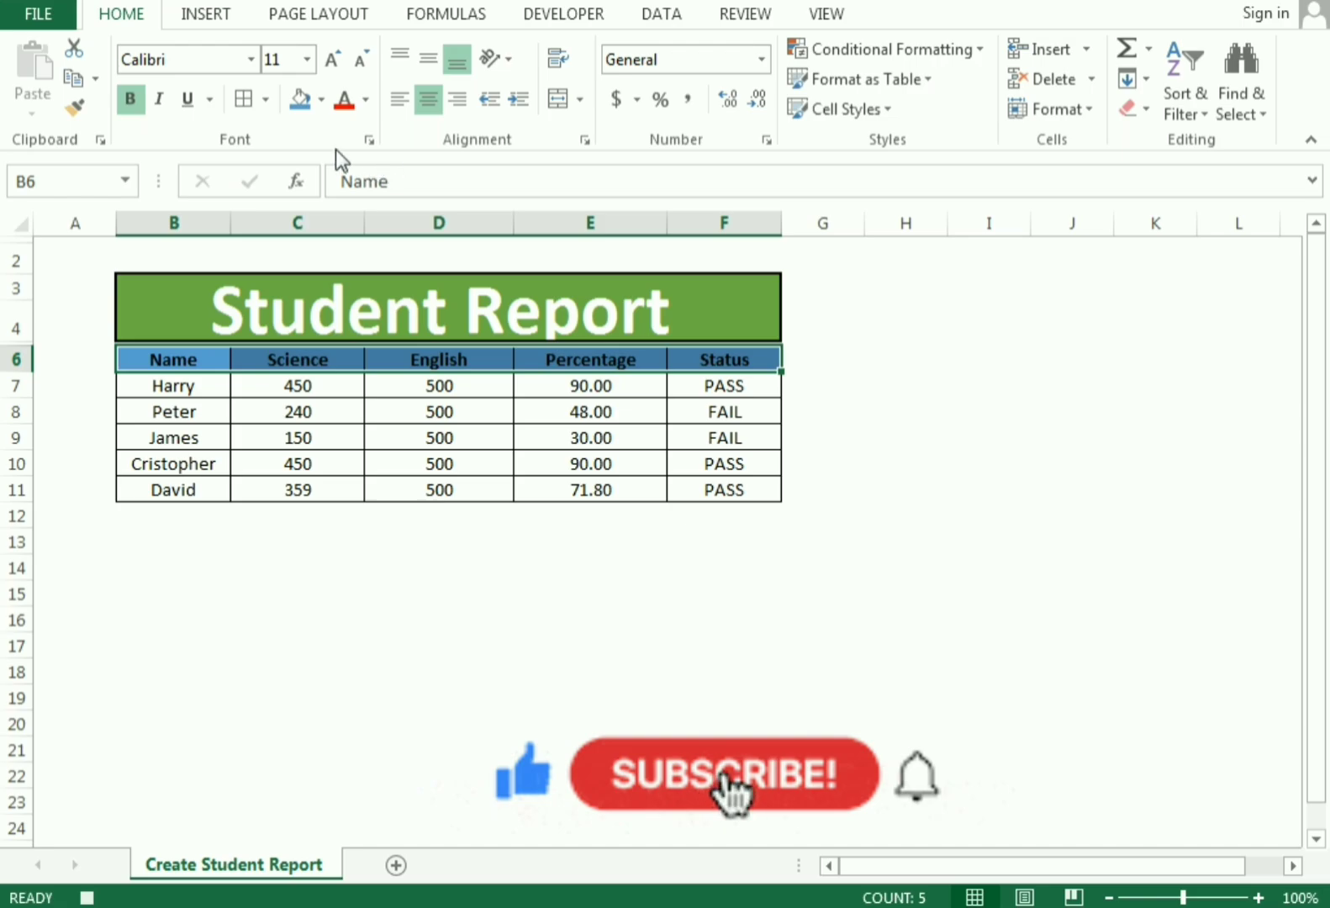
pyautogui.click(367, 102)
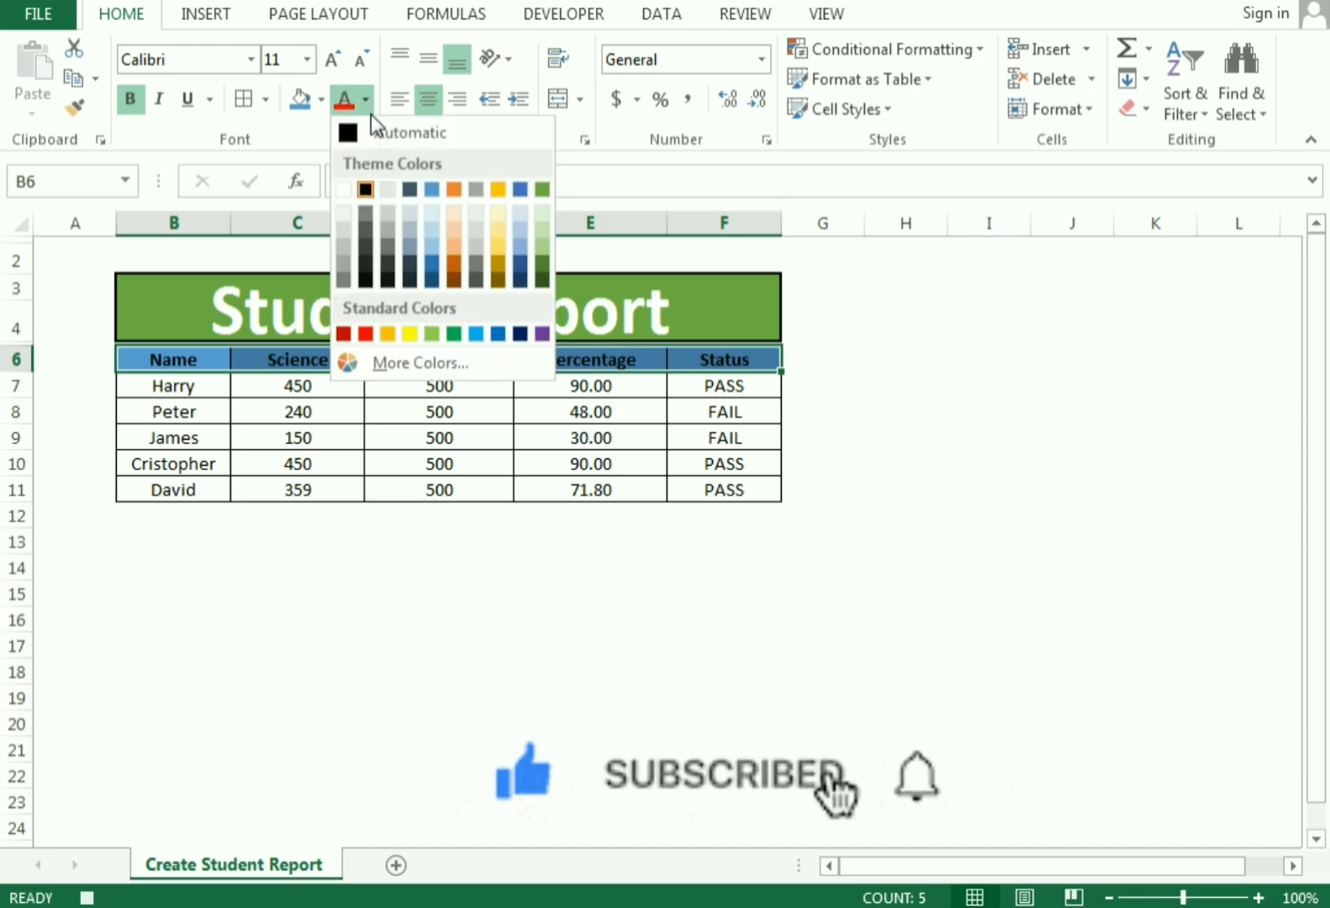
pyautogui.click(344, 190)
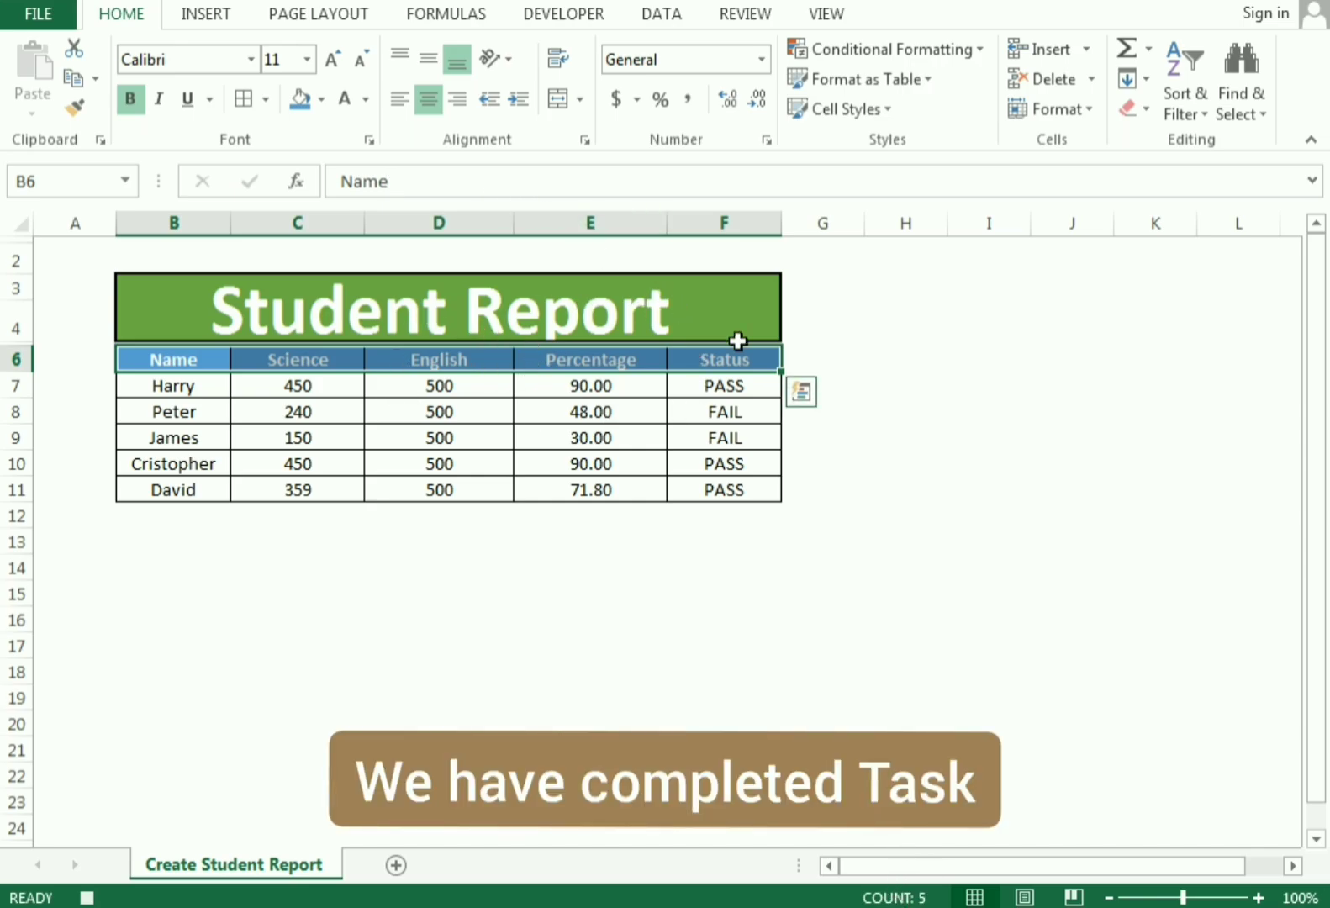
pyautogui.click(908, 466)
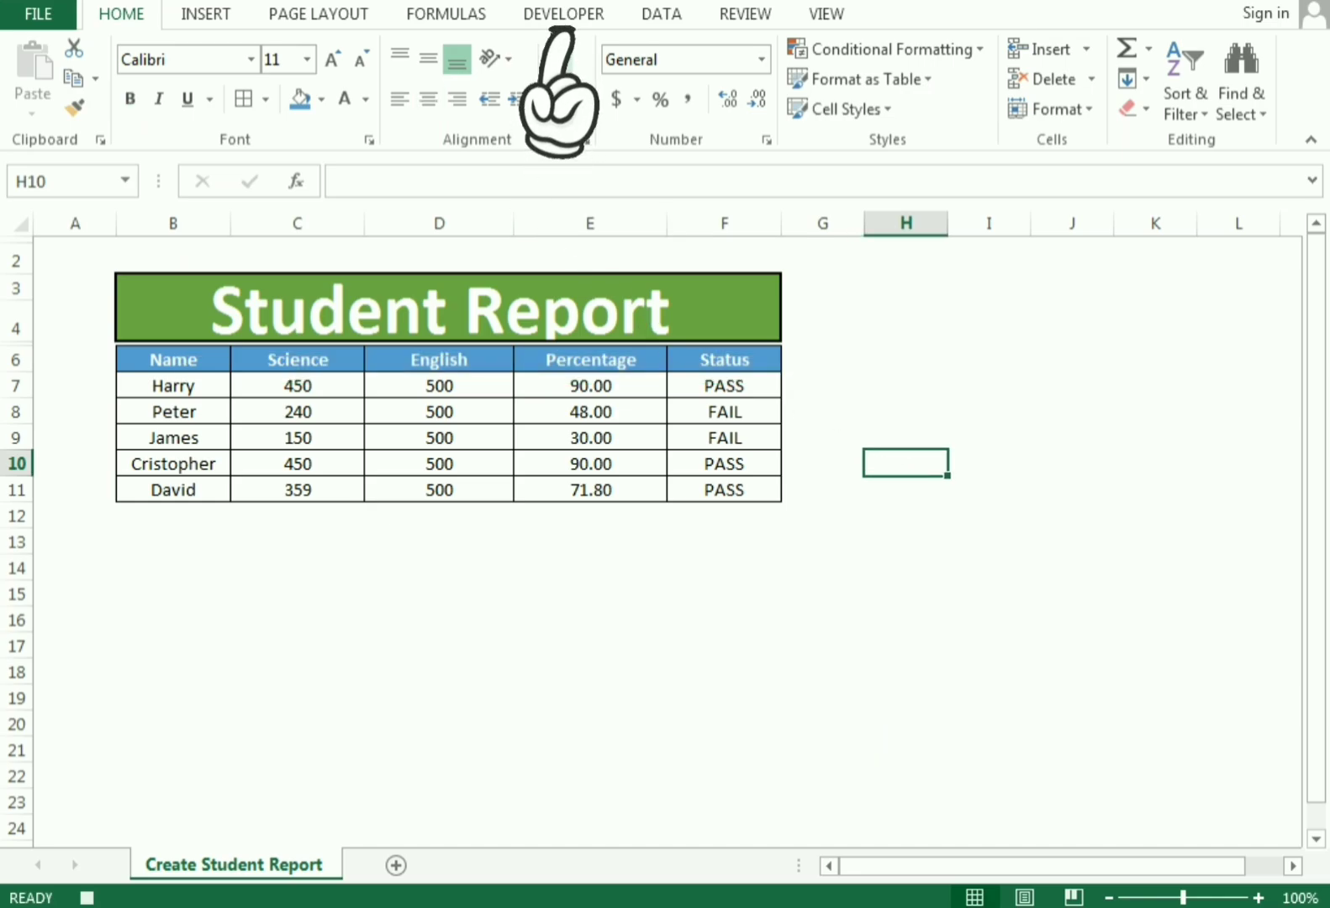
# Stop the macro recording
pyautogui.click(561, 15)
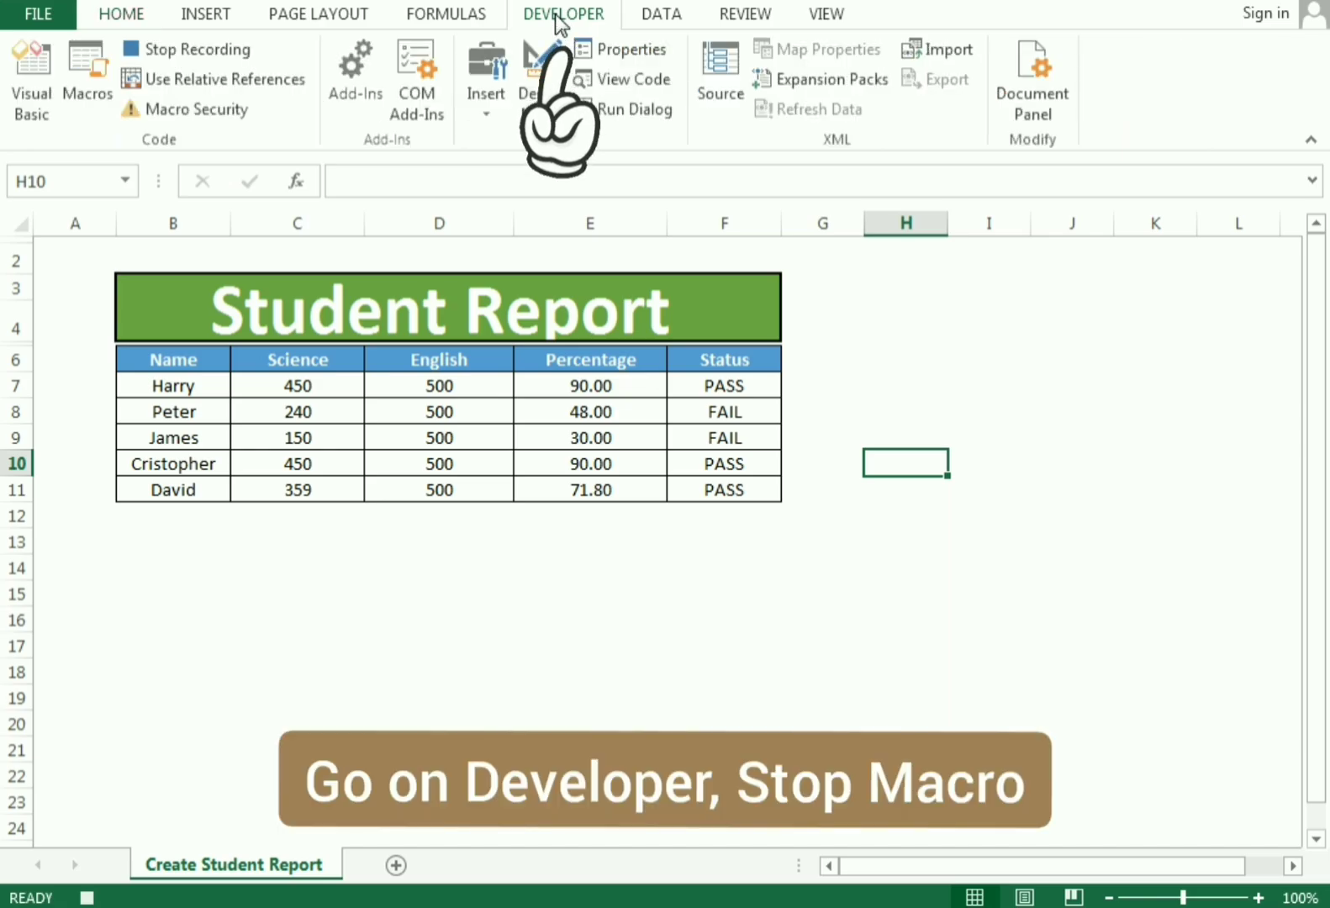
pyautogui.click(180, 49)
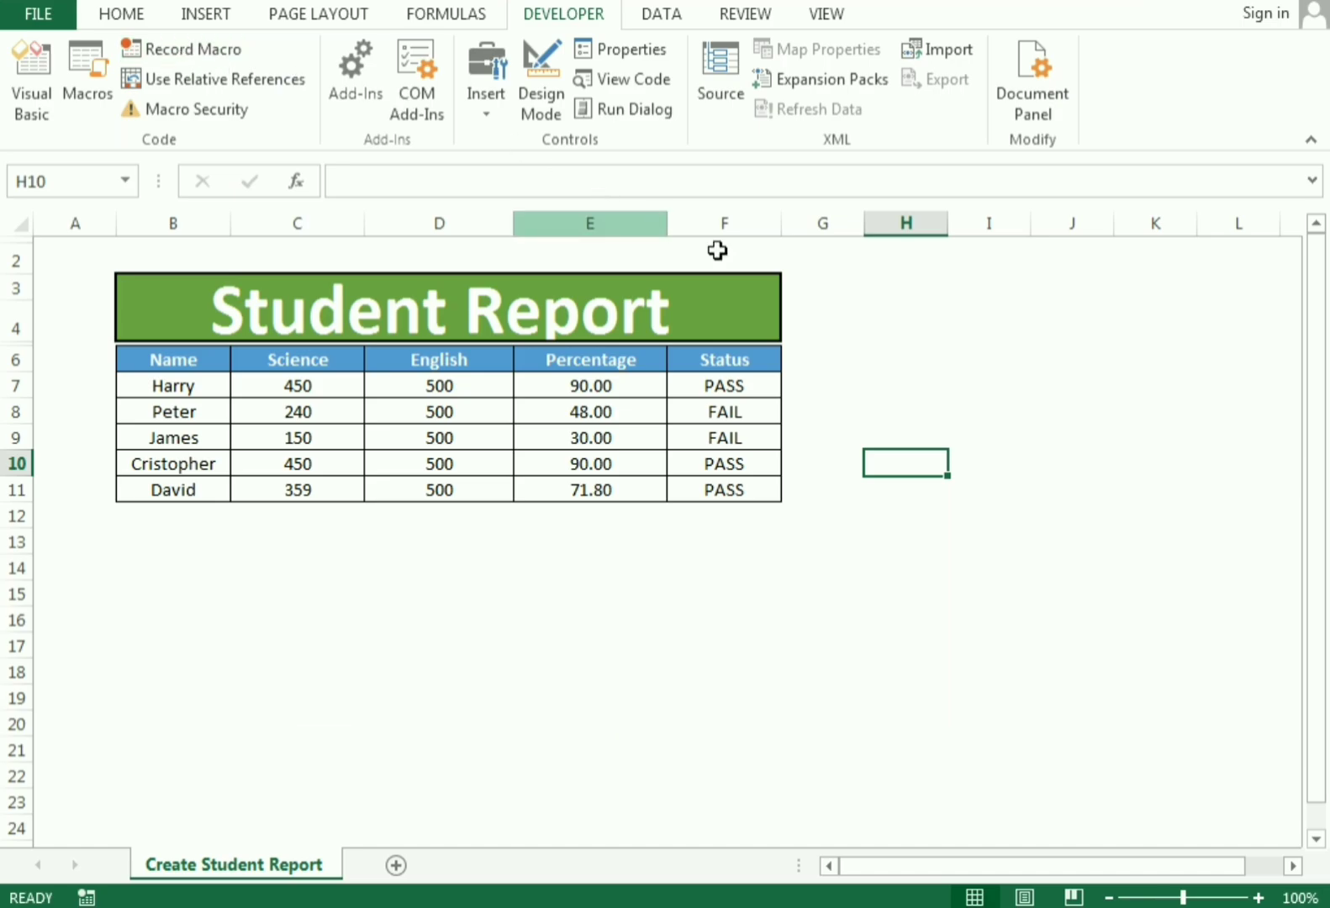
# Draw a form-control button beside the student table, covering about I6:K9
pyautogui.click(925, 389)
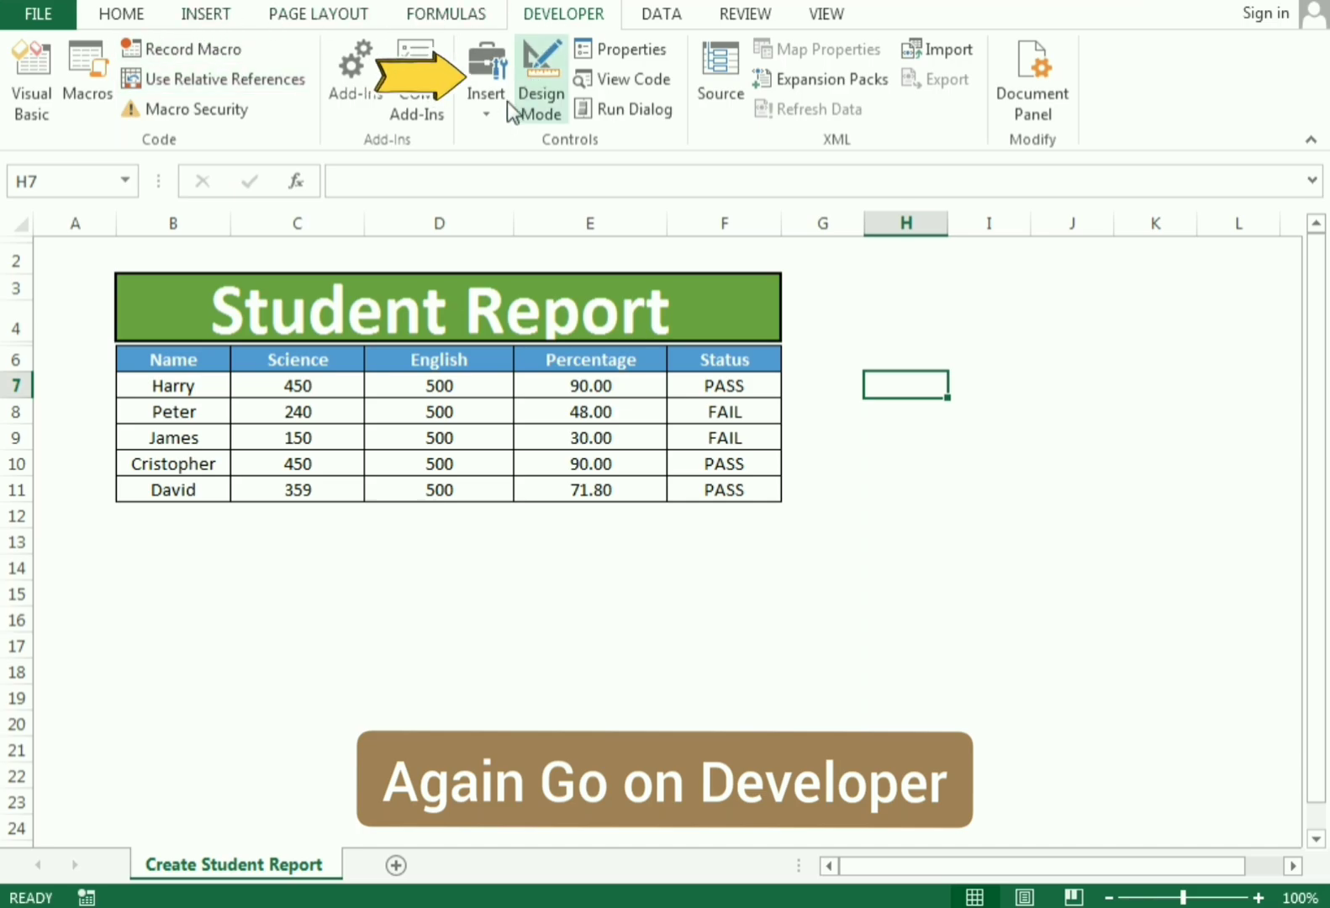
pyautogui.click(487, 117)
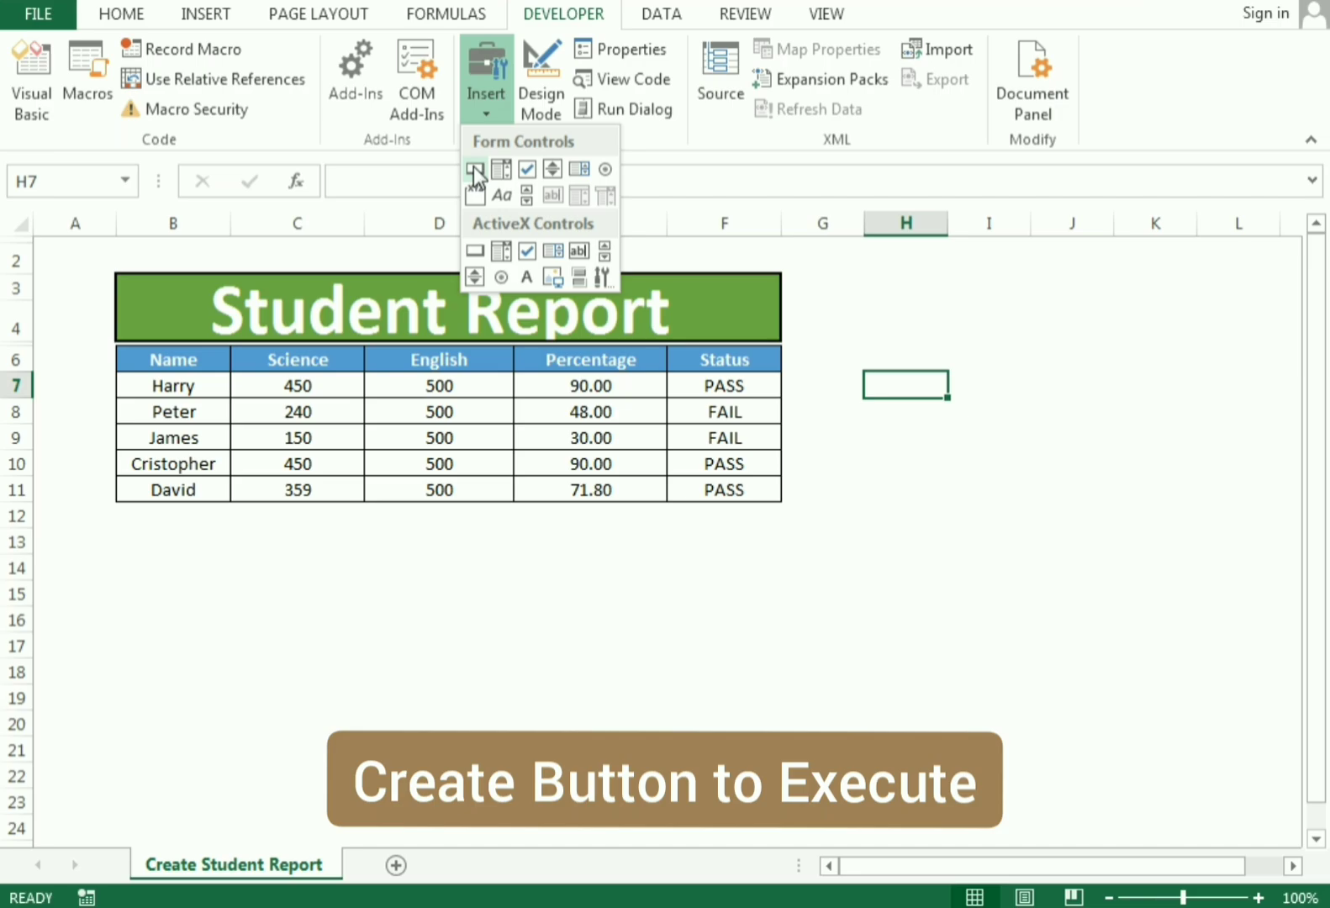
pyautogui.click(475, 171)
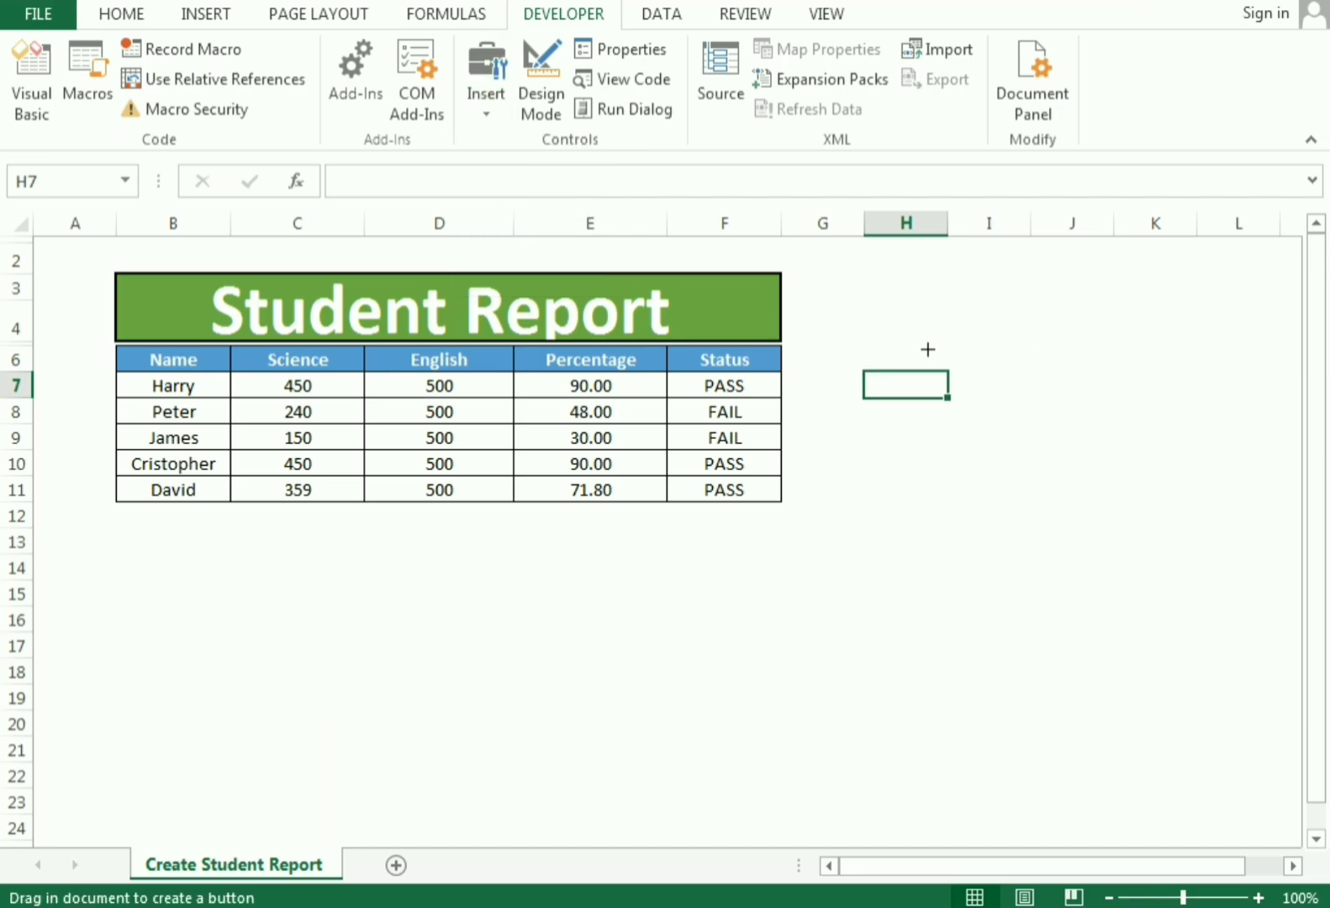
pyautogui.moveTo(952, 337)
pyautogui.mouseDown()
pyautogui.moveTo(979, 371)
pyautogui.moveTo(1160, 432)
pyautogui.mouseUp()
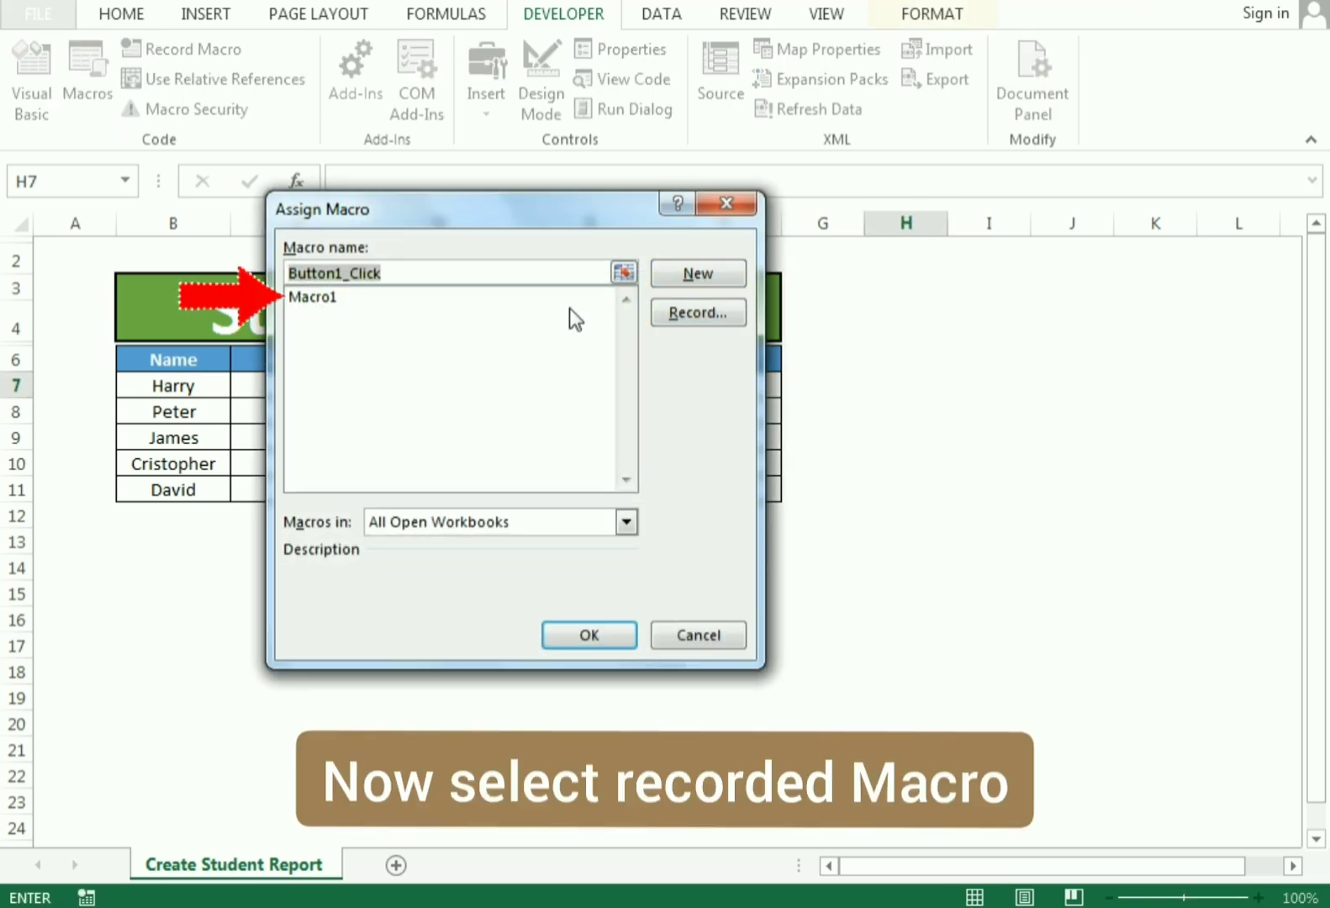
# Assign Macro1 to the new button and deselect the button
pyautogui.click(323, 299)
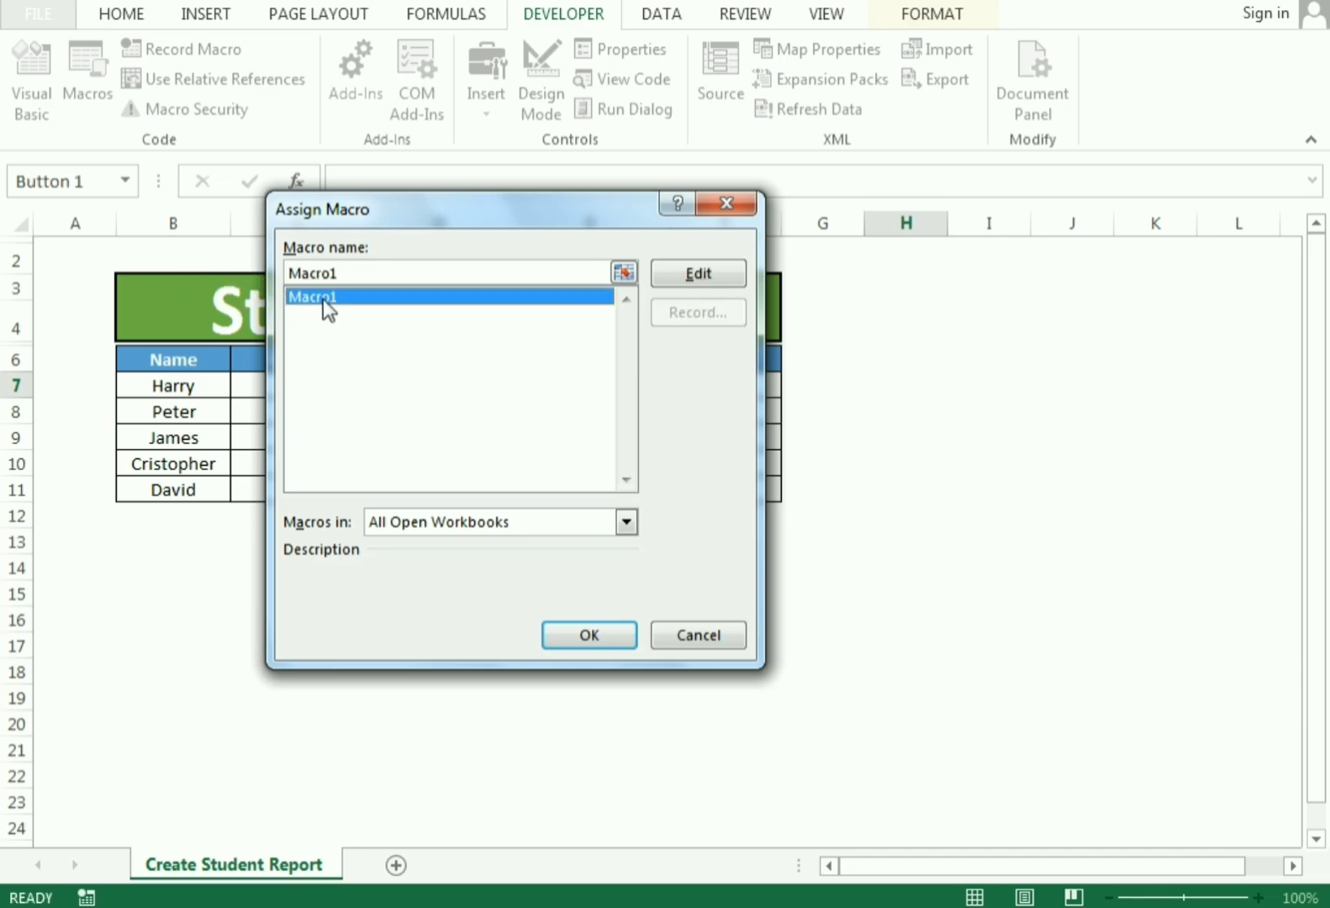
pyautogui.click(589, 636)
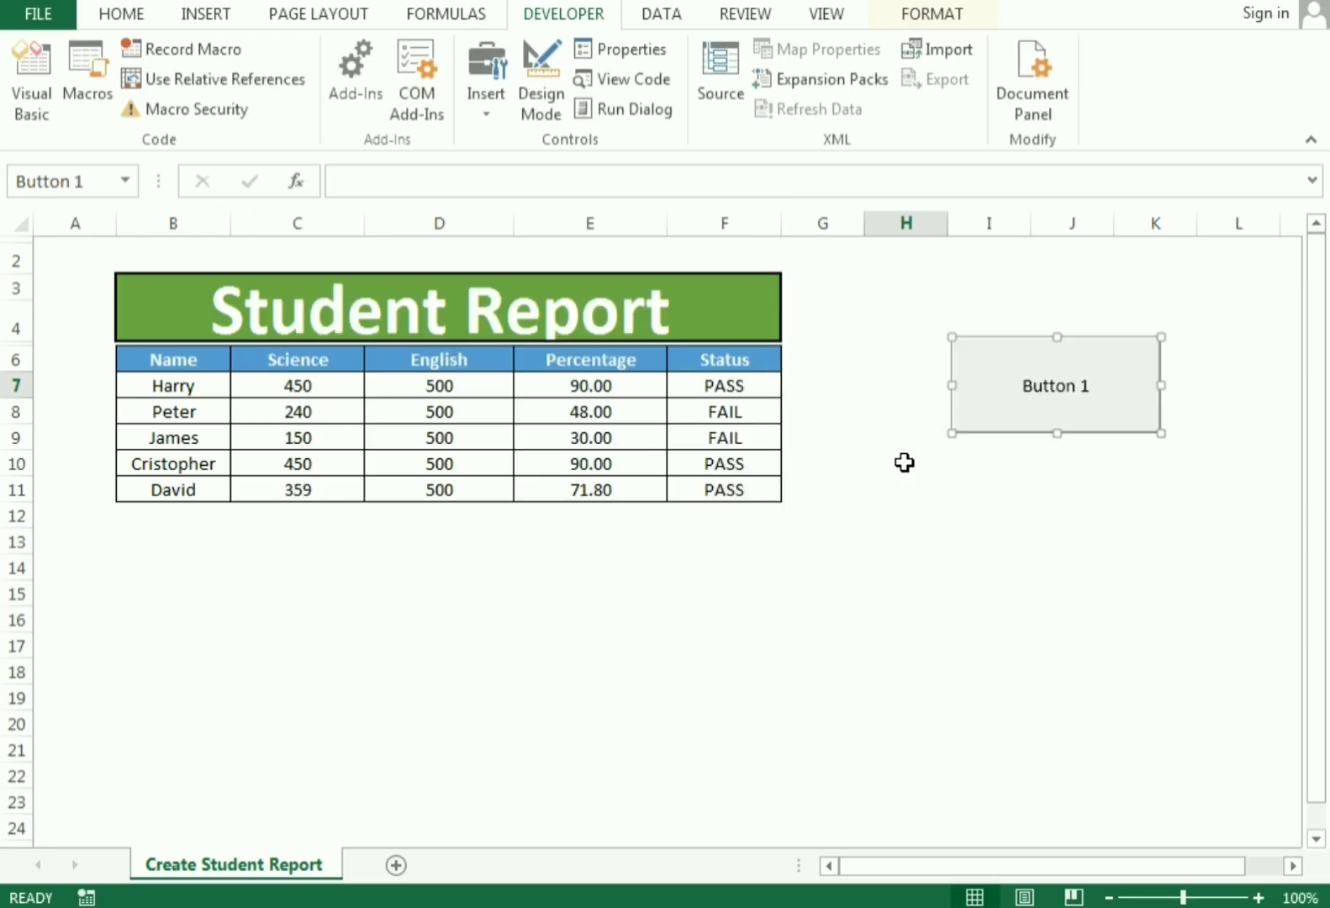
pyautogui.click(1010, 462)
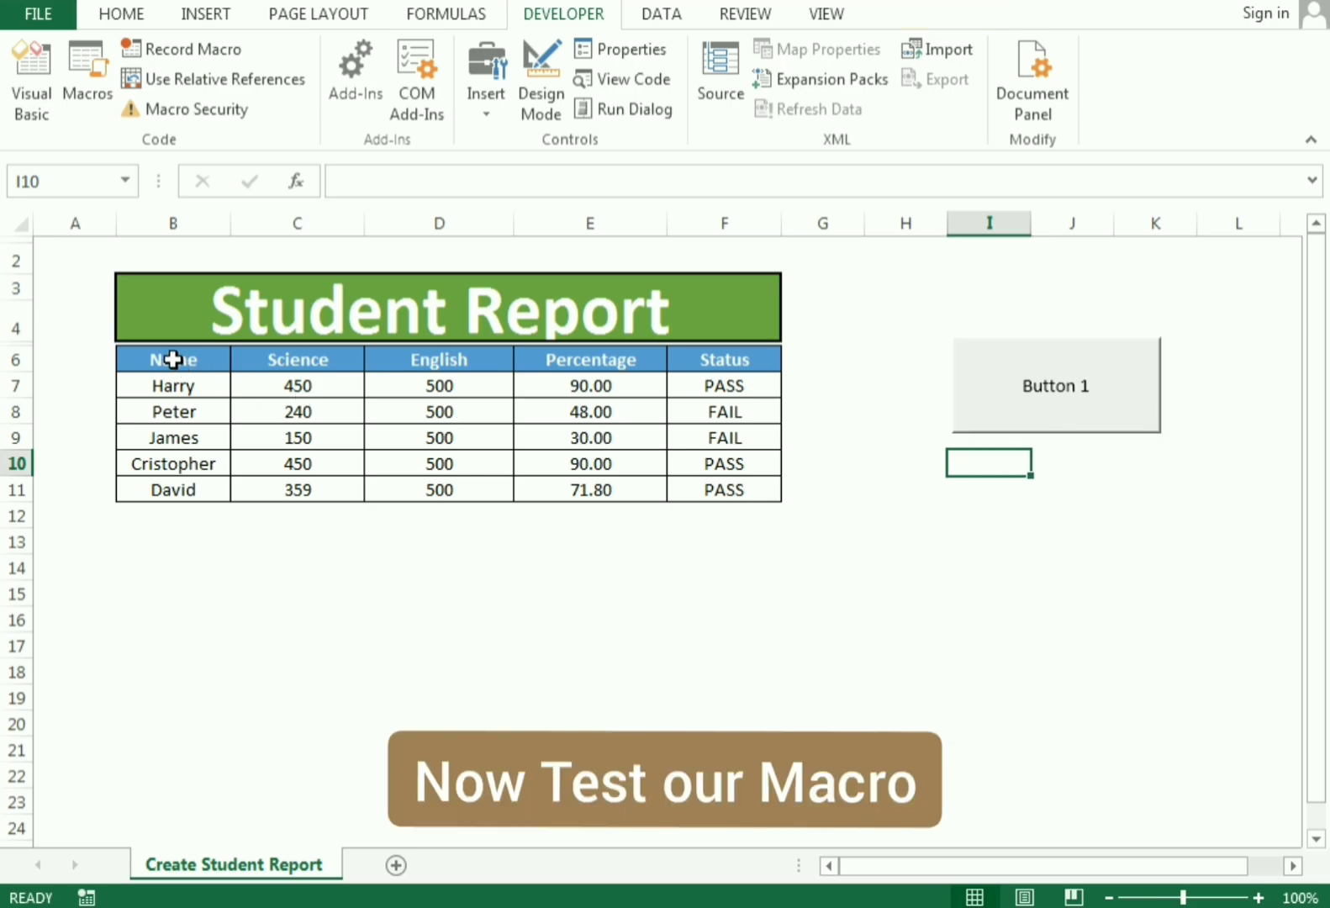
pyautogui.moveTo(173, 359); pyautogui.dragTo(707, 359)
pyautogui.middleClick(706, 359)
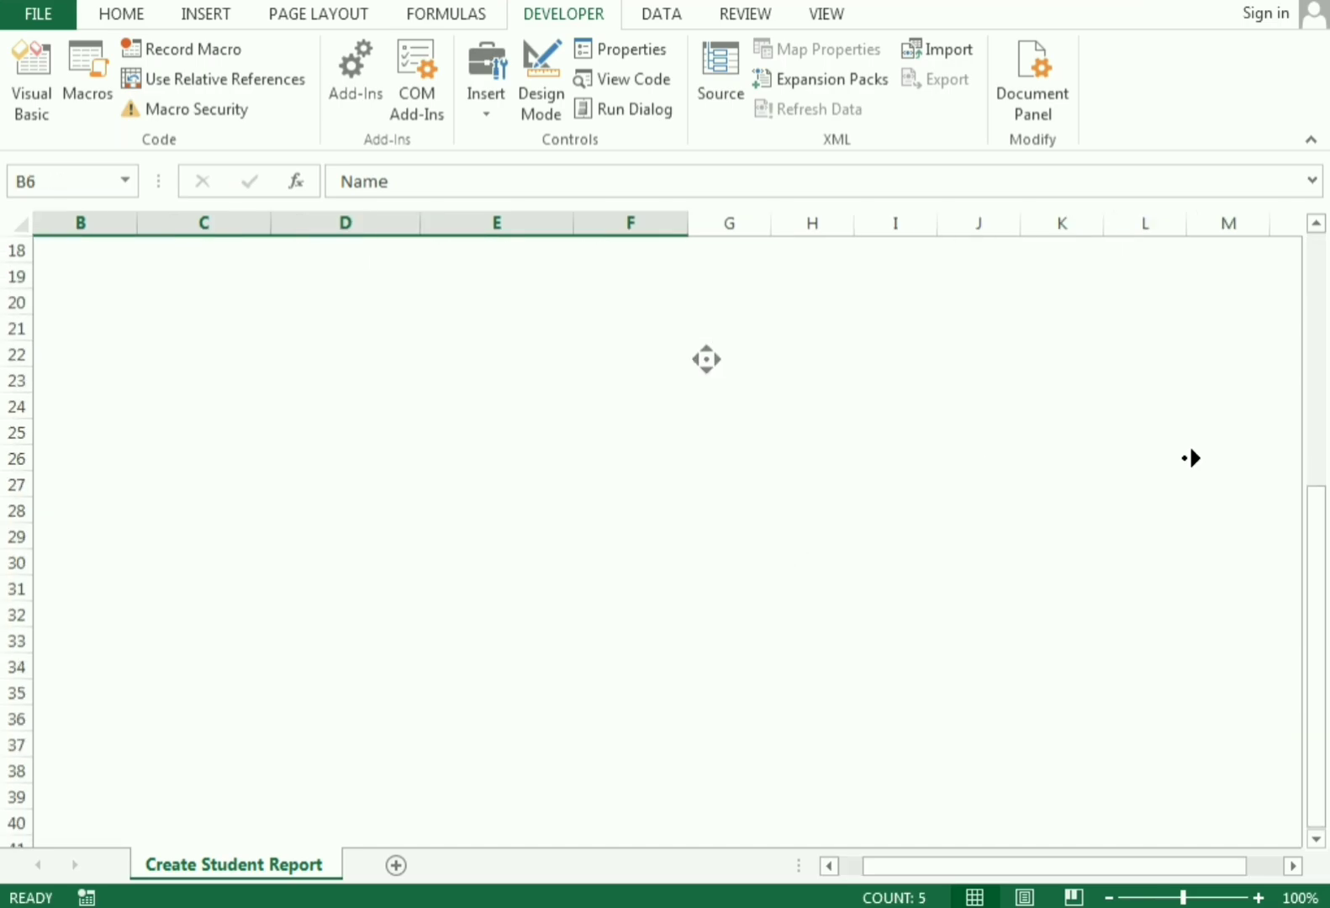
pyautogui.click(1294, 510)
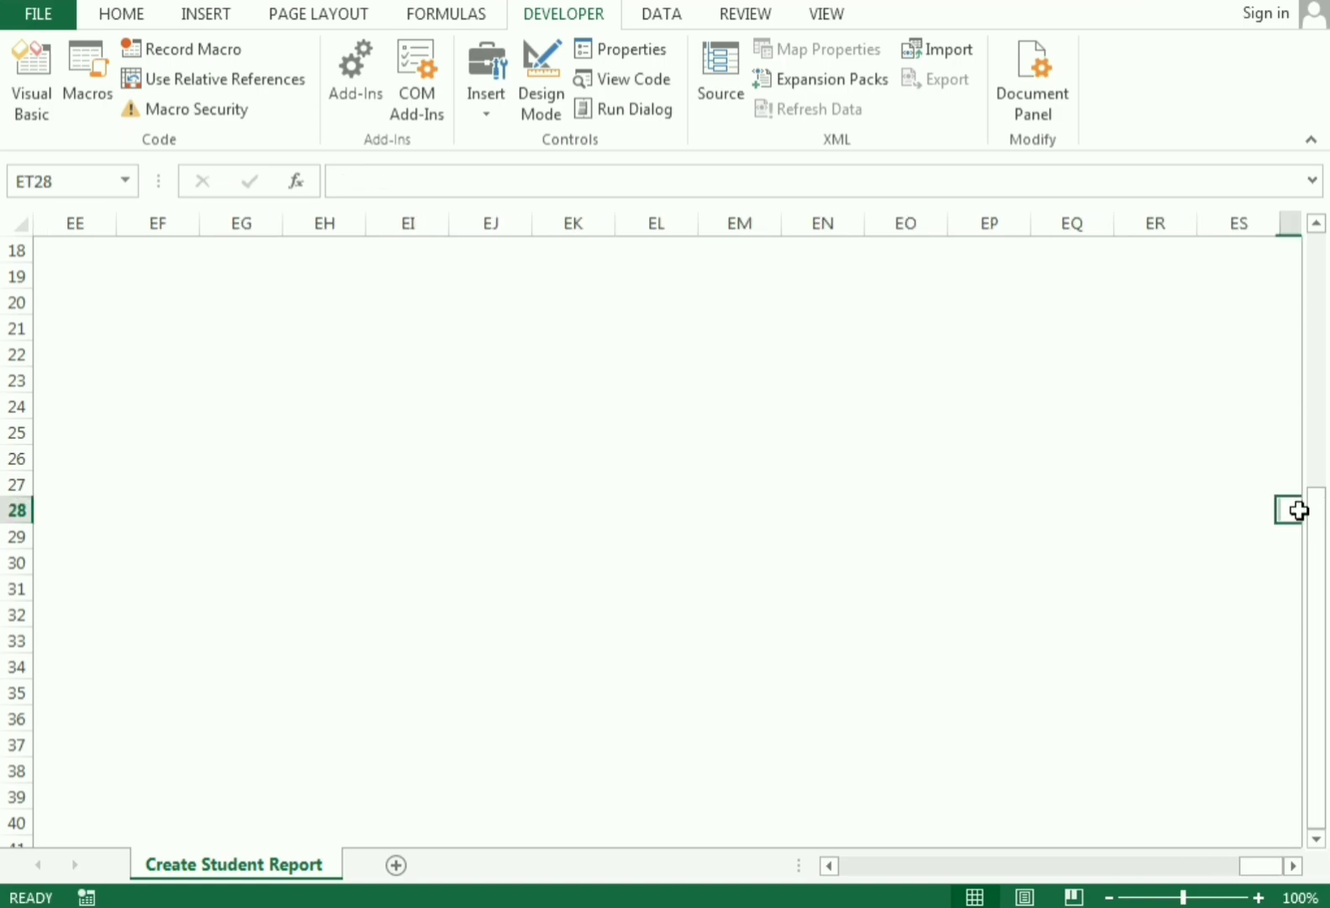
pyautogui.moveTo(1315, 526); pyautogui.dragTo(1303, 252)
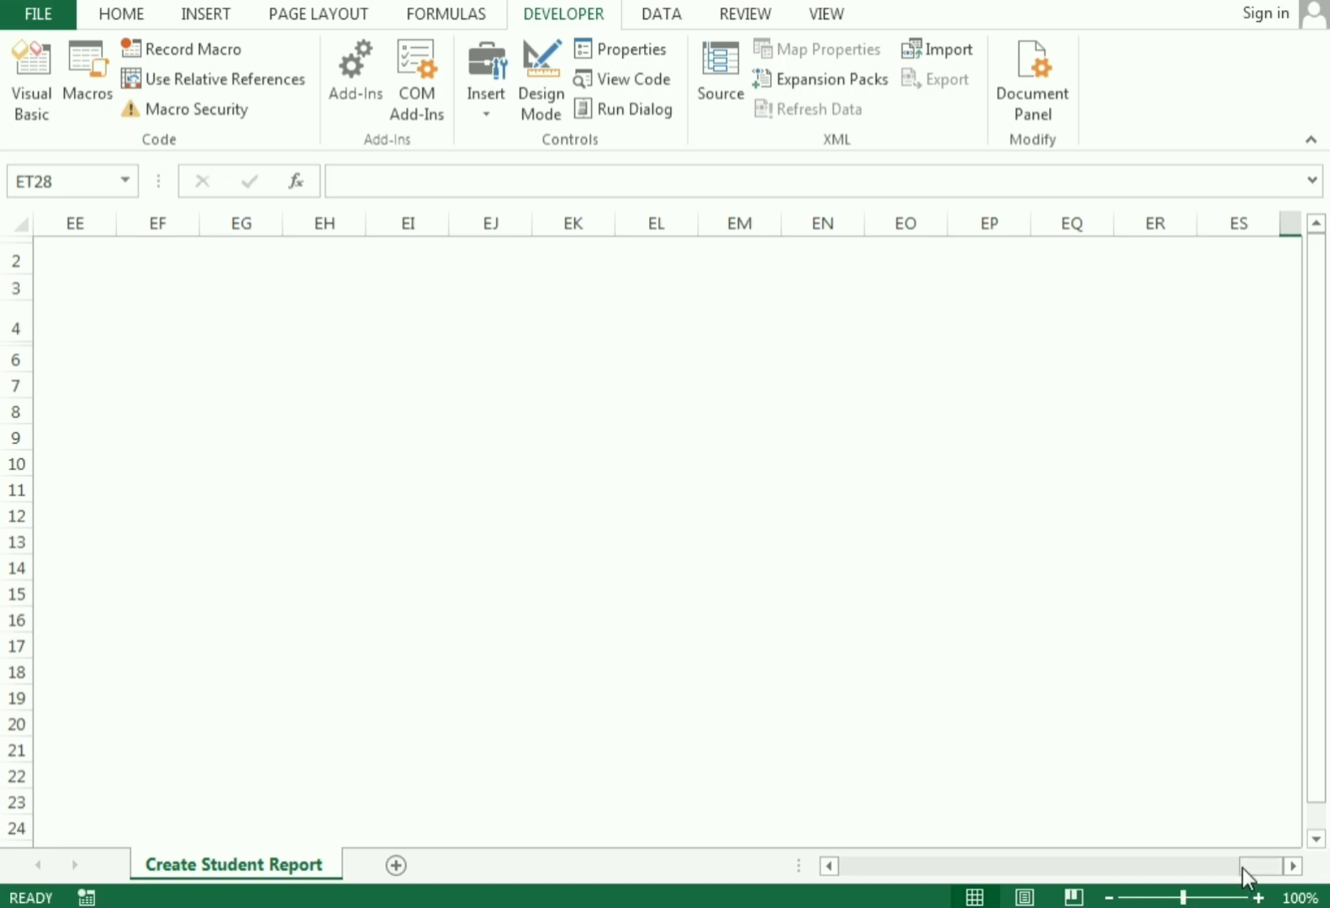
pyautogui.moveTo(1244, 870); pyautogui.dragTo(838, 849)
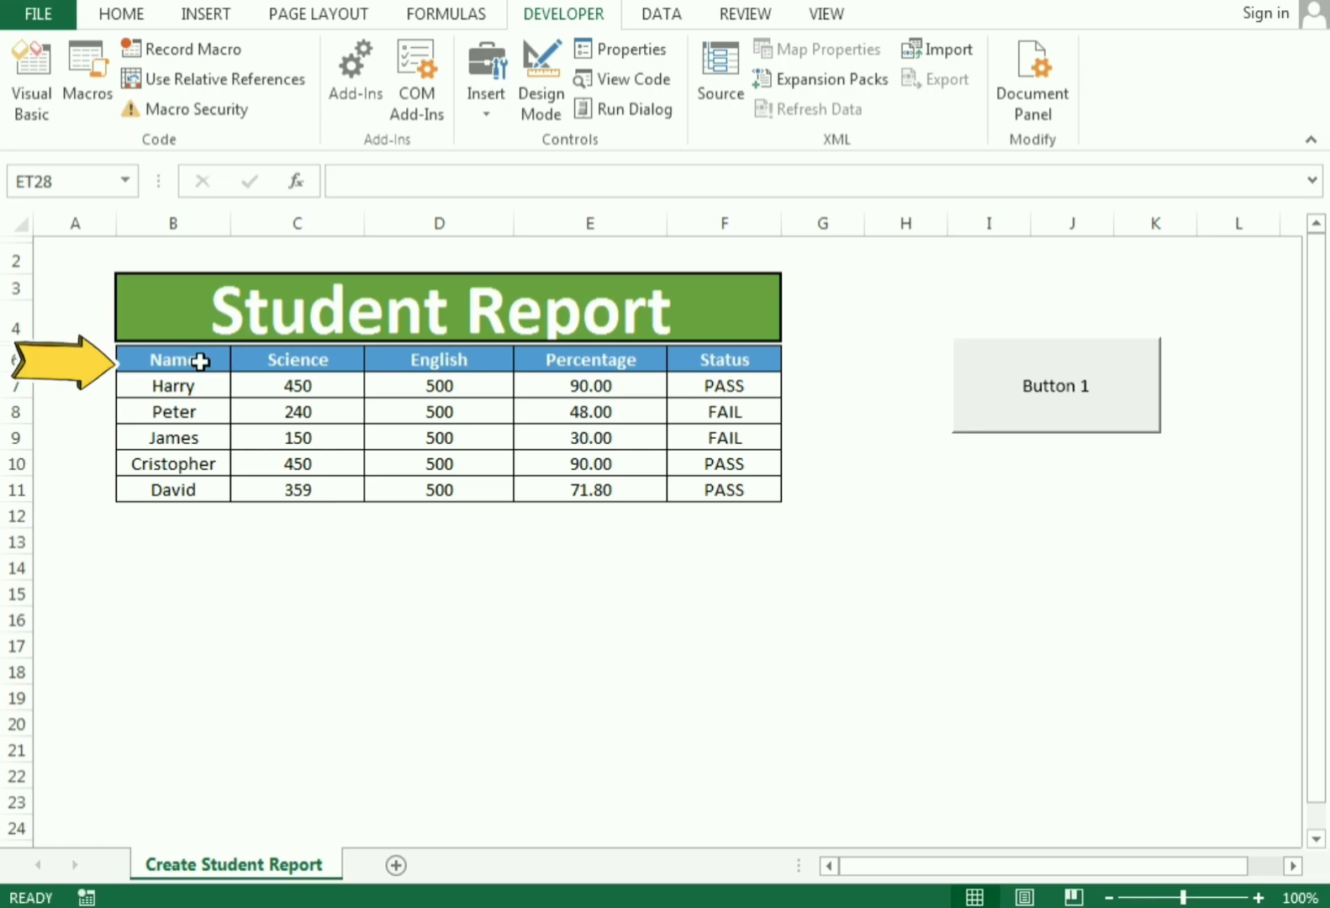
# Delete the heading text in B6:F6 and remove its formatting by painting the format of blank cell E15 onto it
pyautogui.moveTo(201, 359); pyautogui.dragTo(690, 357)
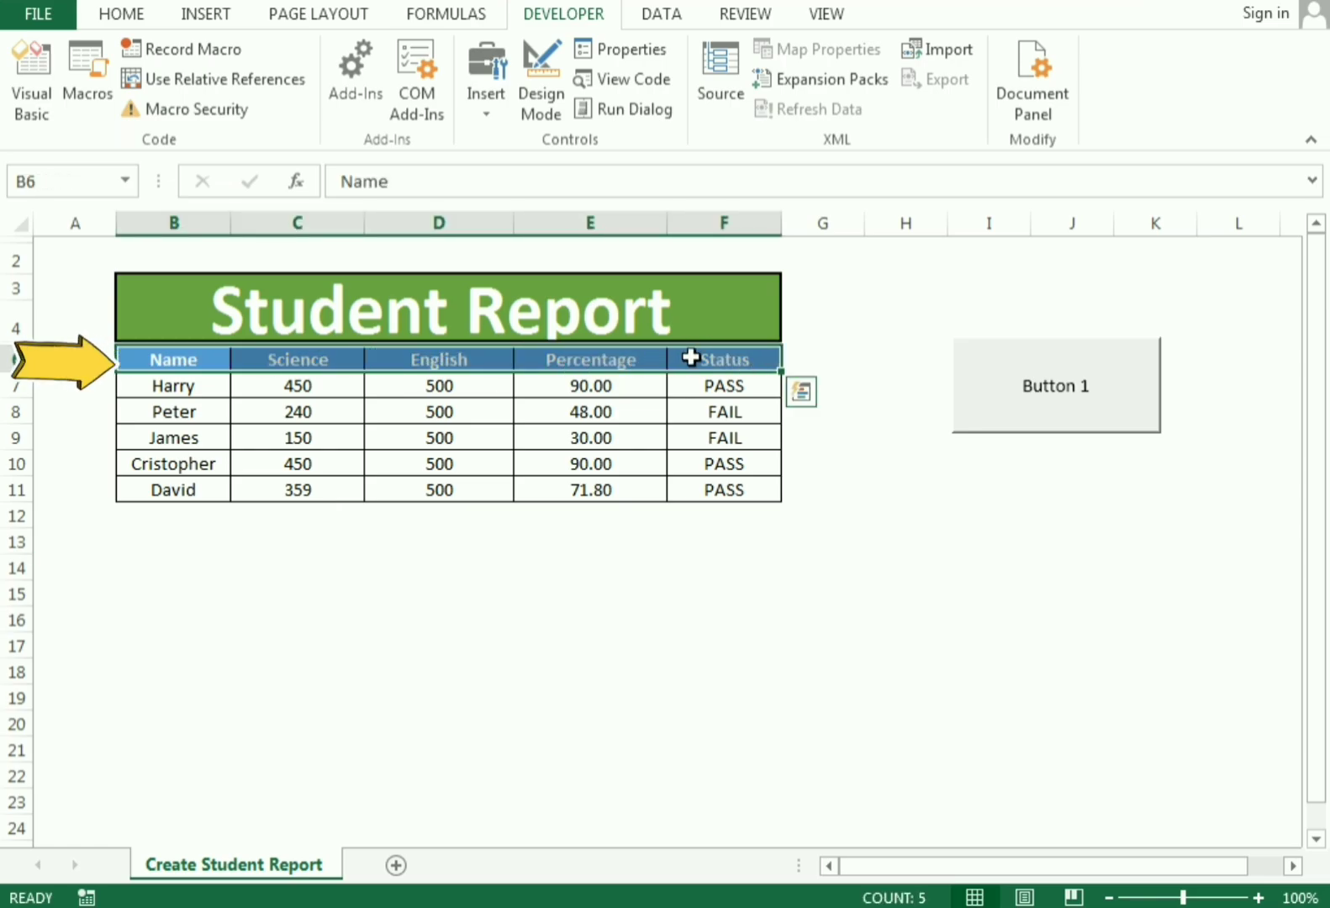
pyautogui.click(632, 588)
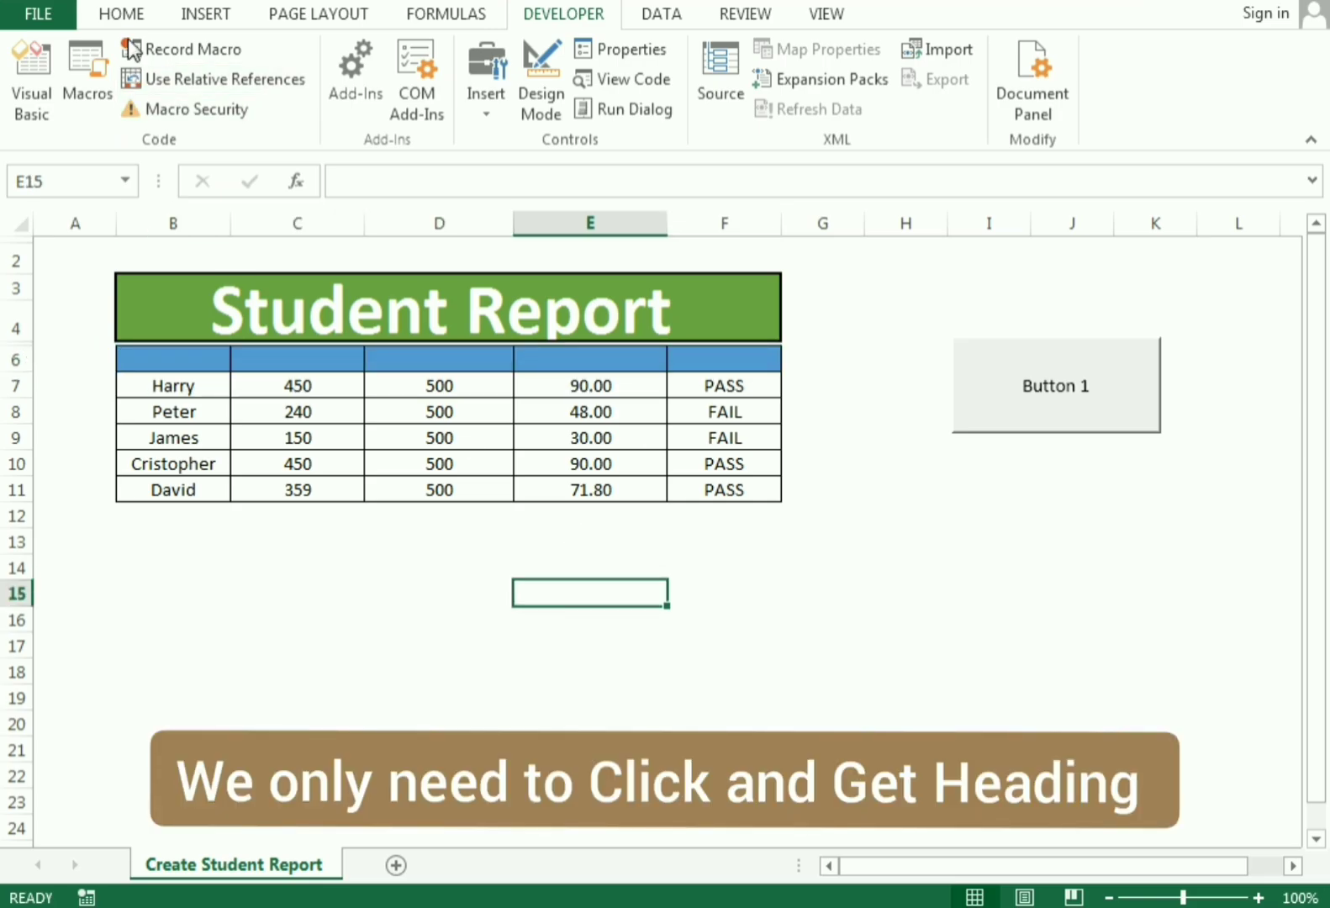
pyautogui.click(124, 18)
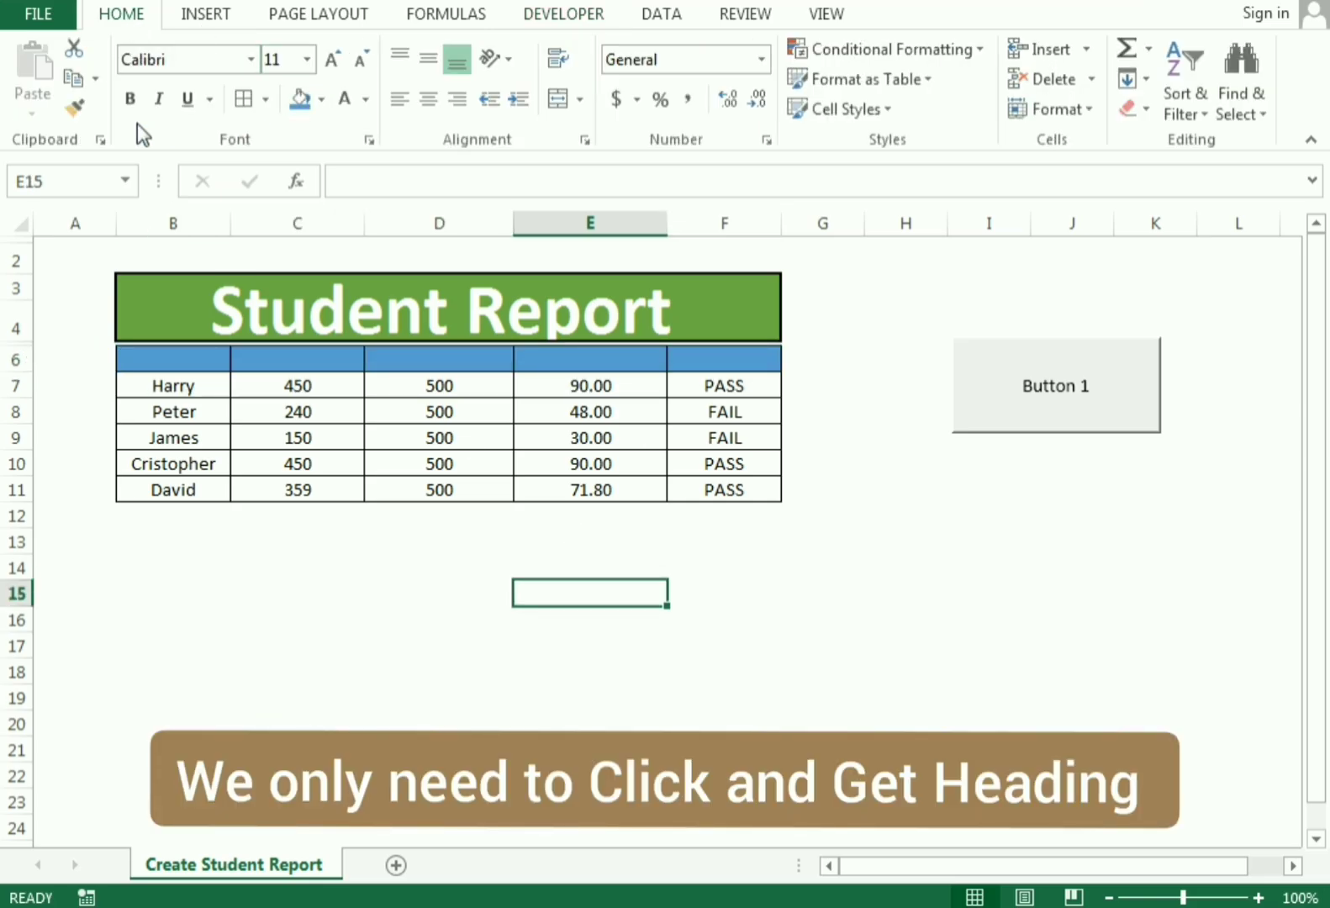
pyautogui.click(77, 116)
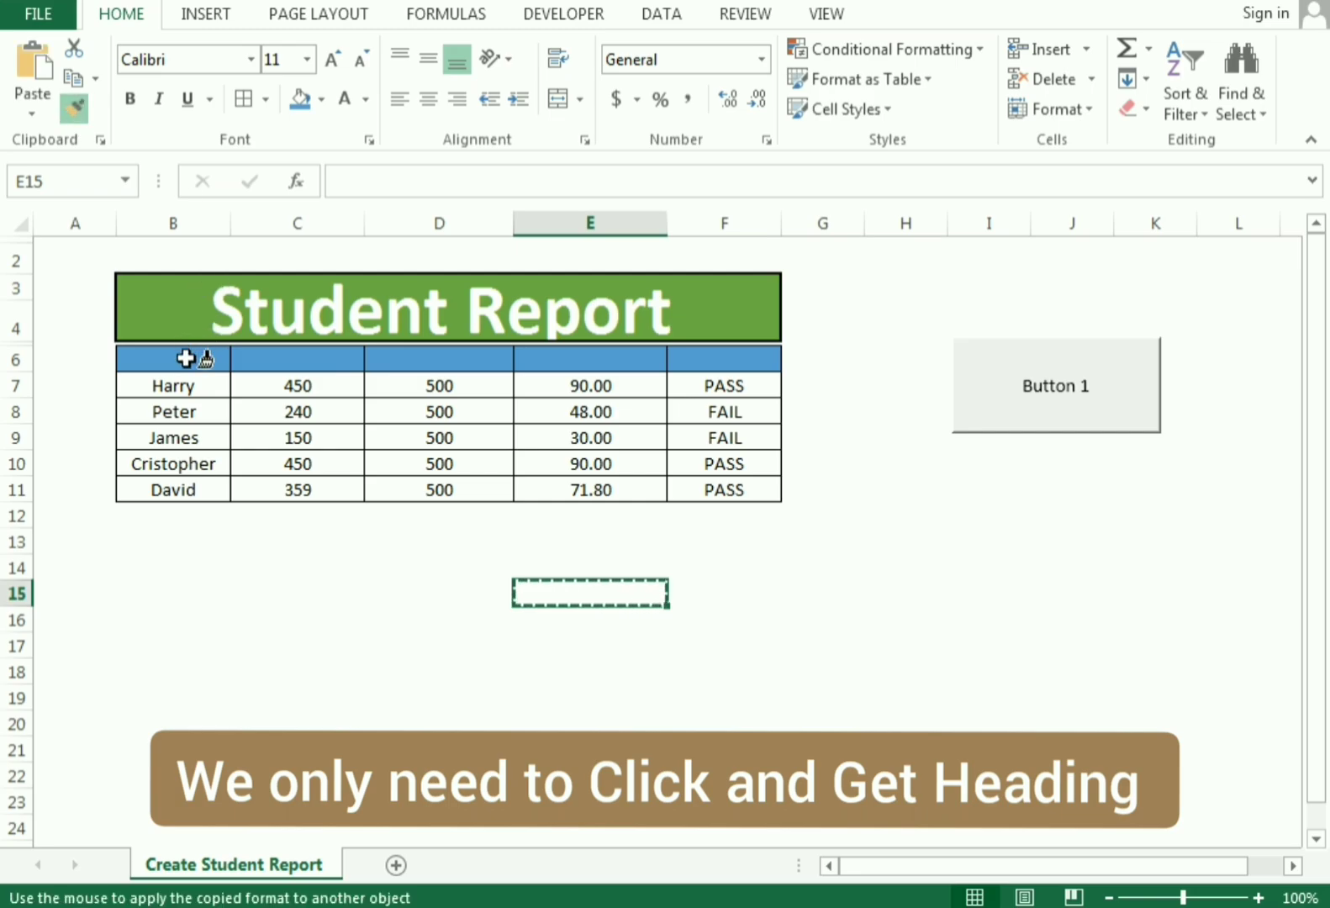
pyautogui.moveTo(186, 357); pyautogui.dragTo(695, 348)
pyautogui.click(757, 593)
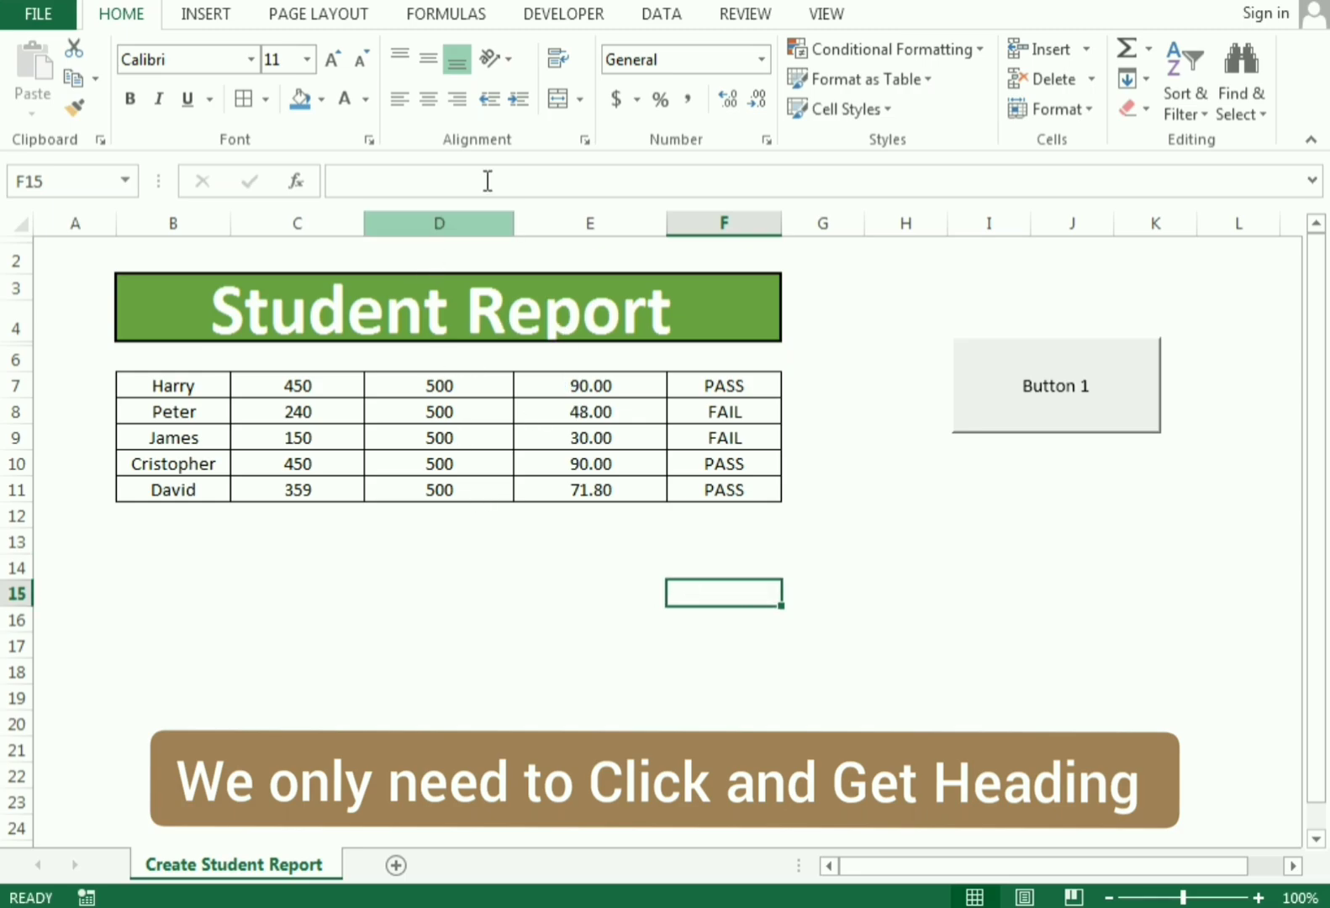
# Test the macro by running it from Button 1 to rebuild the table headings
pyautogui.click(1010, 387)
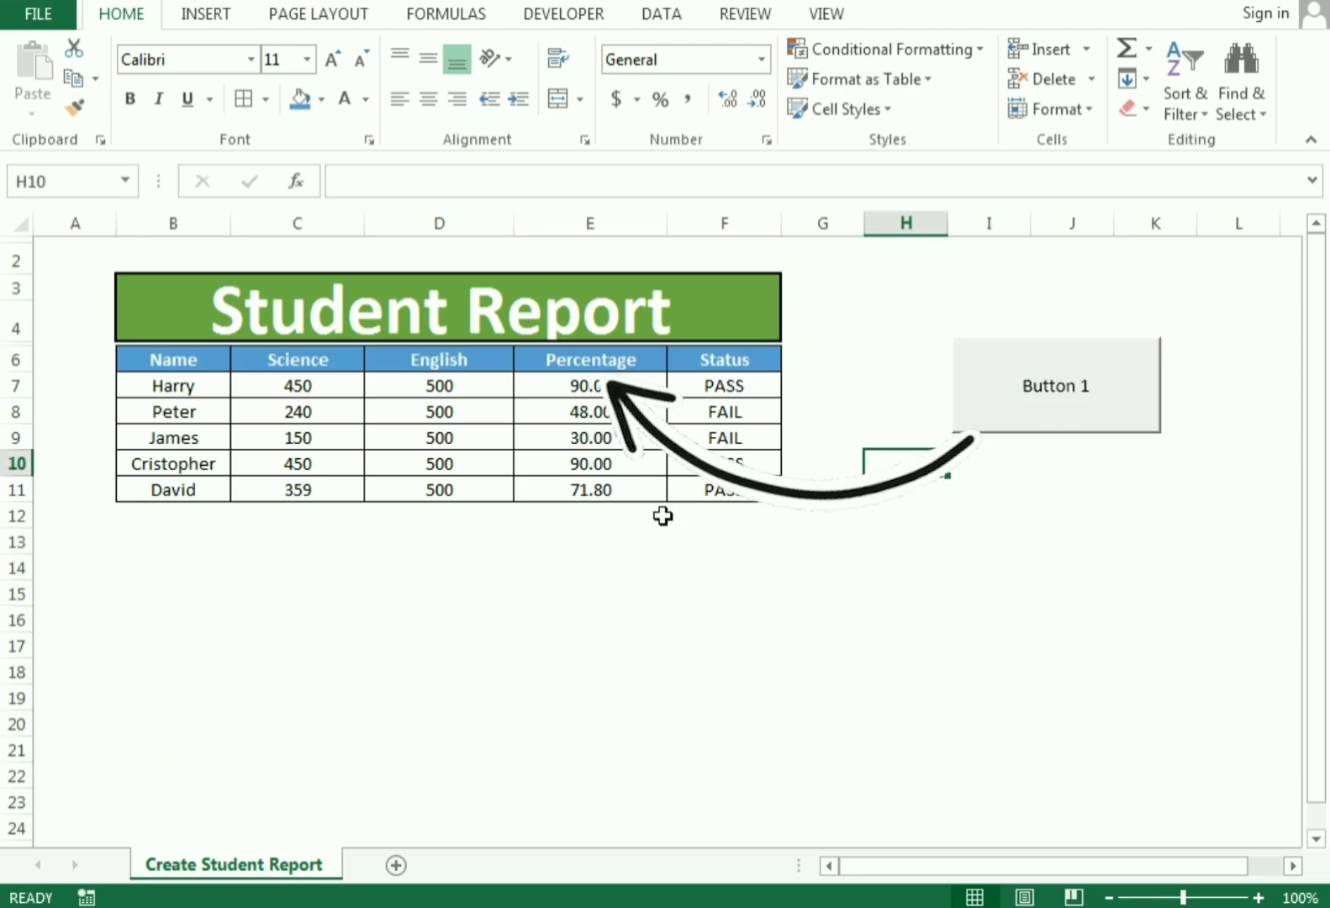
# Clear the headings in B6:F6 again, painting the format of blank cell F13 onto them and deleting their text
pyautogui.click(671, 548)
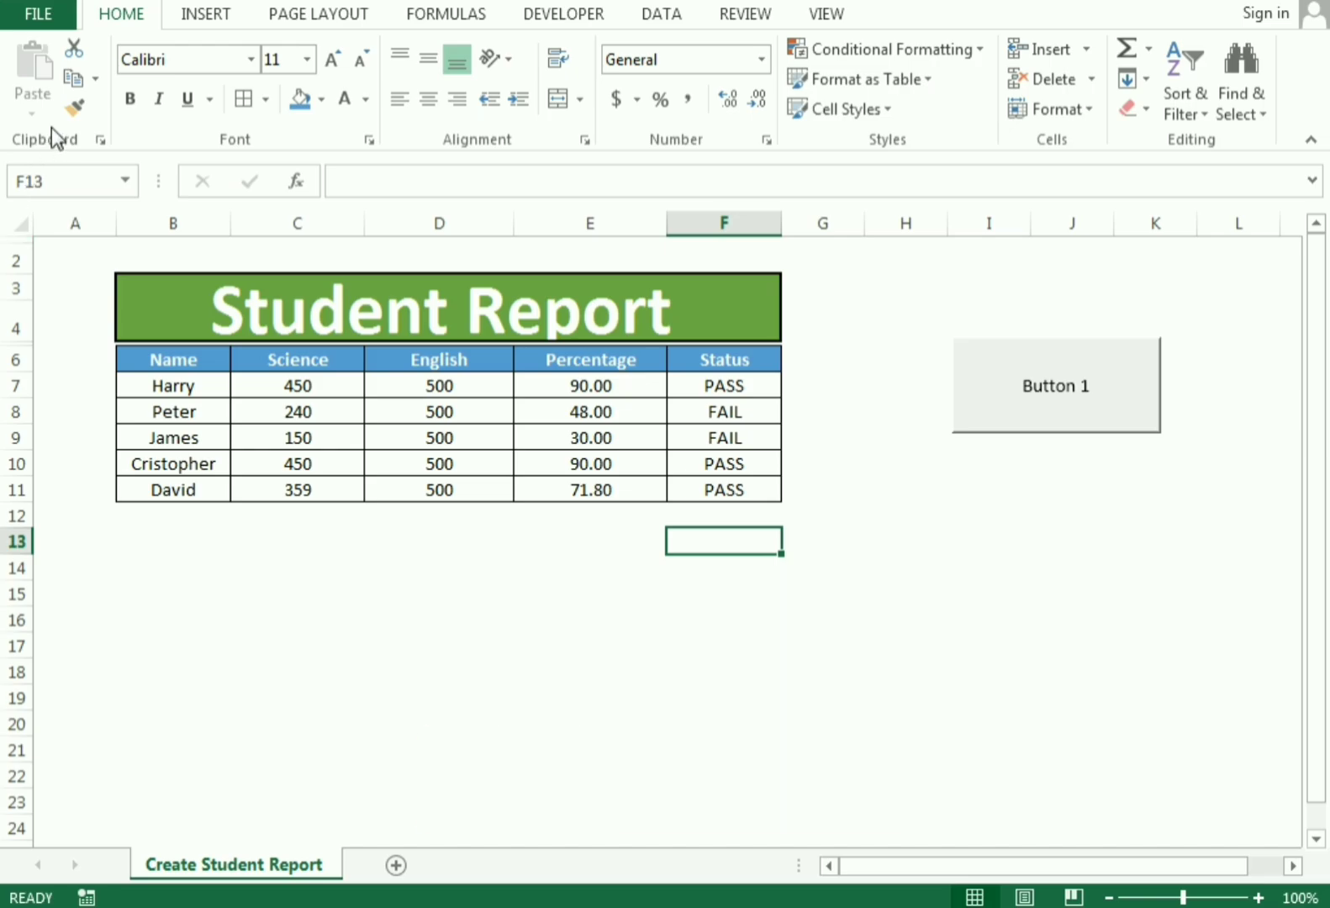
pyautogui.click(74, 107)
pyautogui.moveTo(157, 359); pyautogui.dragTo(686, 363)
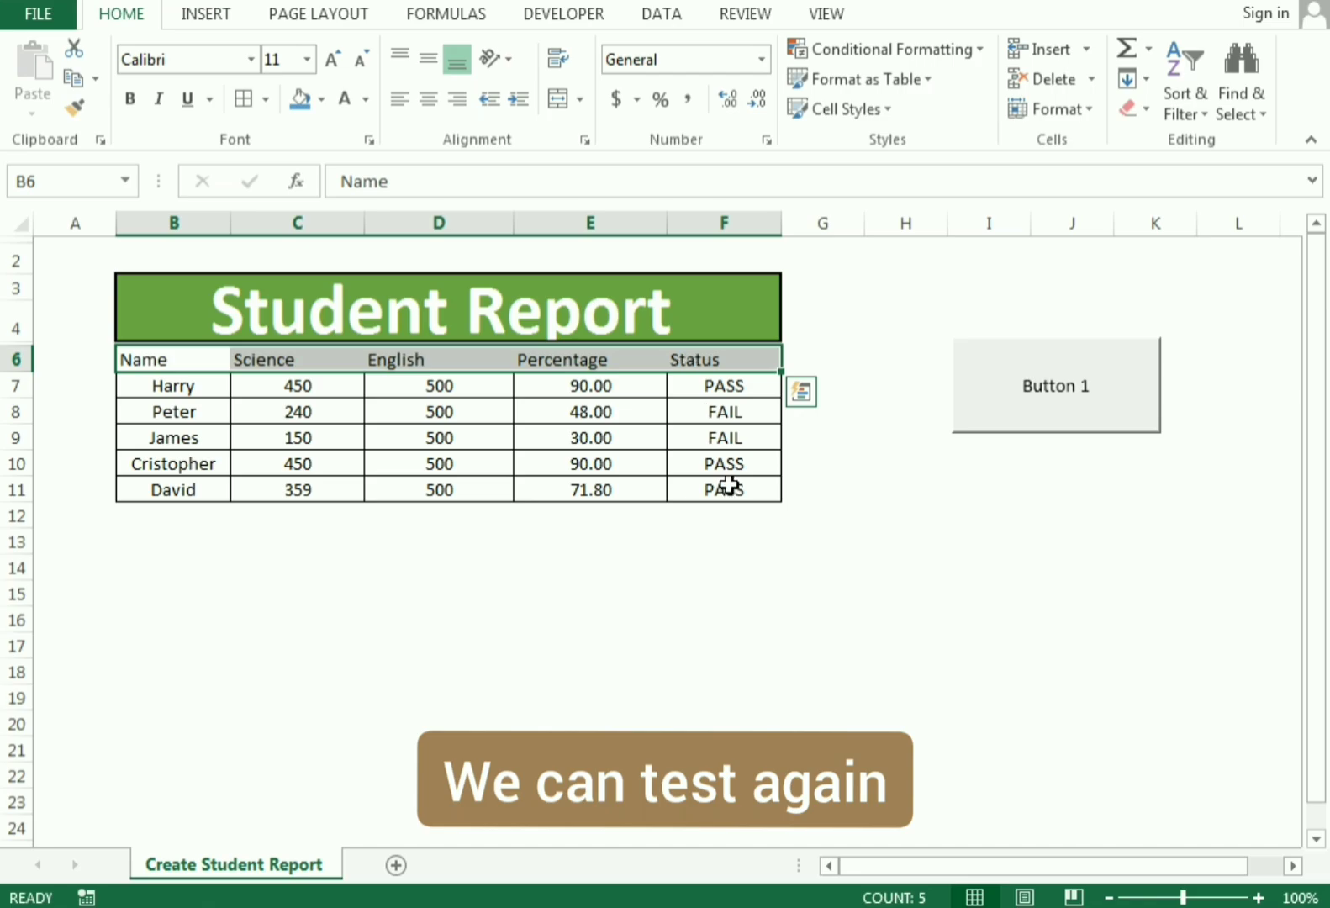
pyautogui.press('Delete')
pyautogui.click(659, 590)
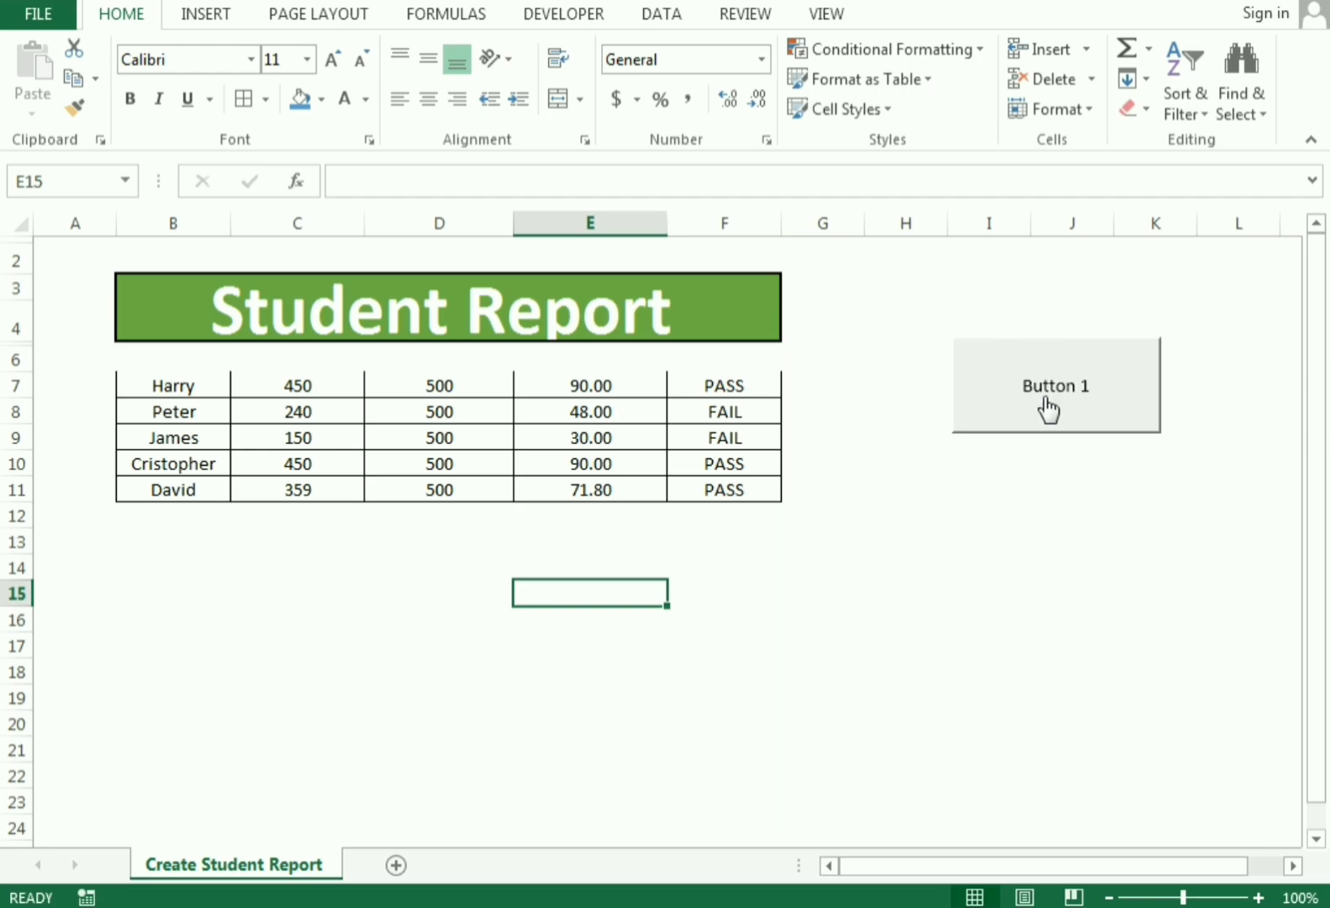
# Run the macro from Button 1 once more to restore the formatted headings
pyautogui.click(1013, 403)
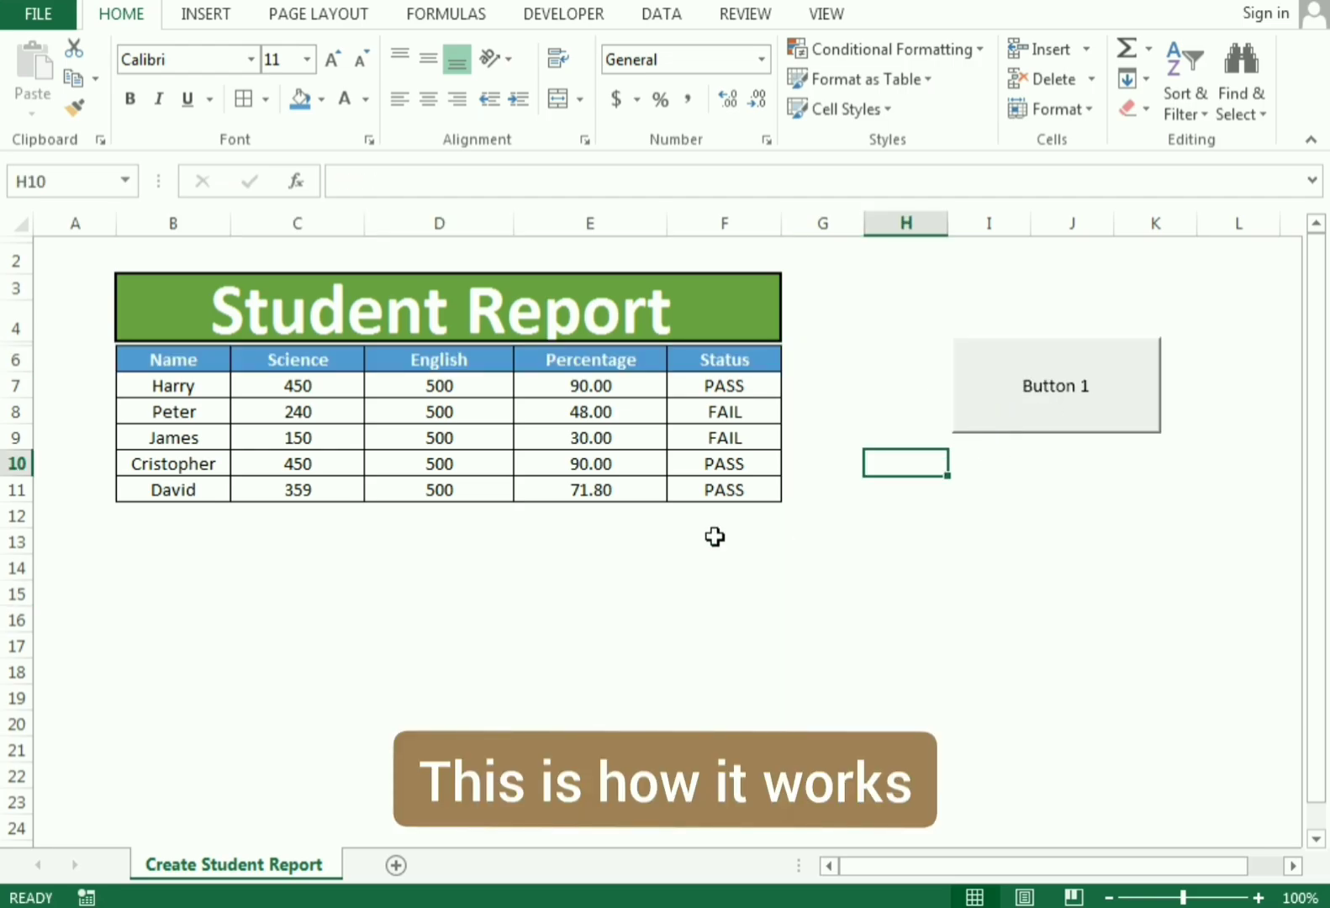
pyautogui.click(744, 652)
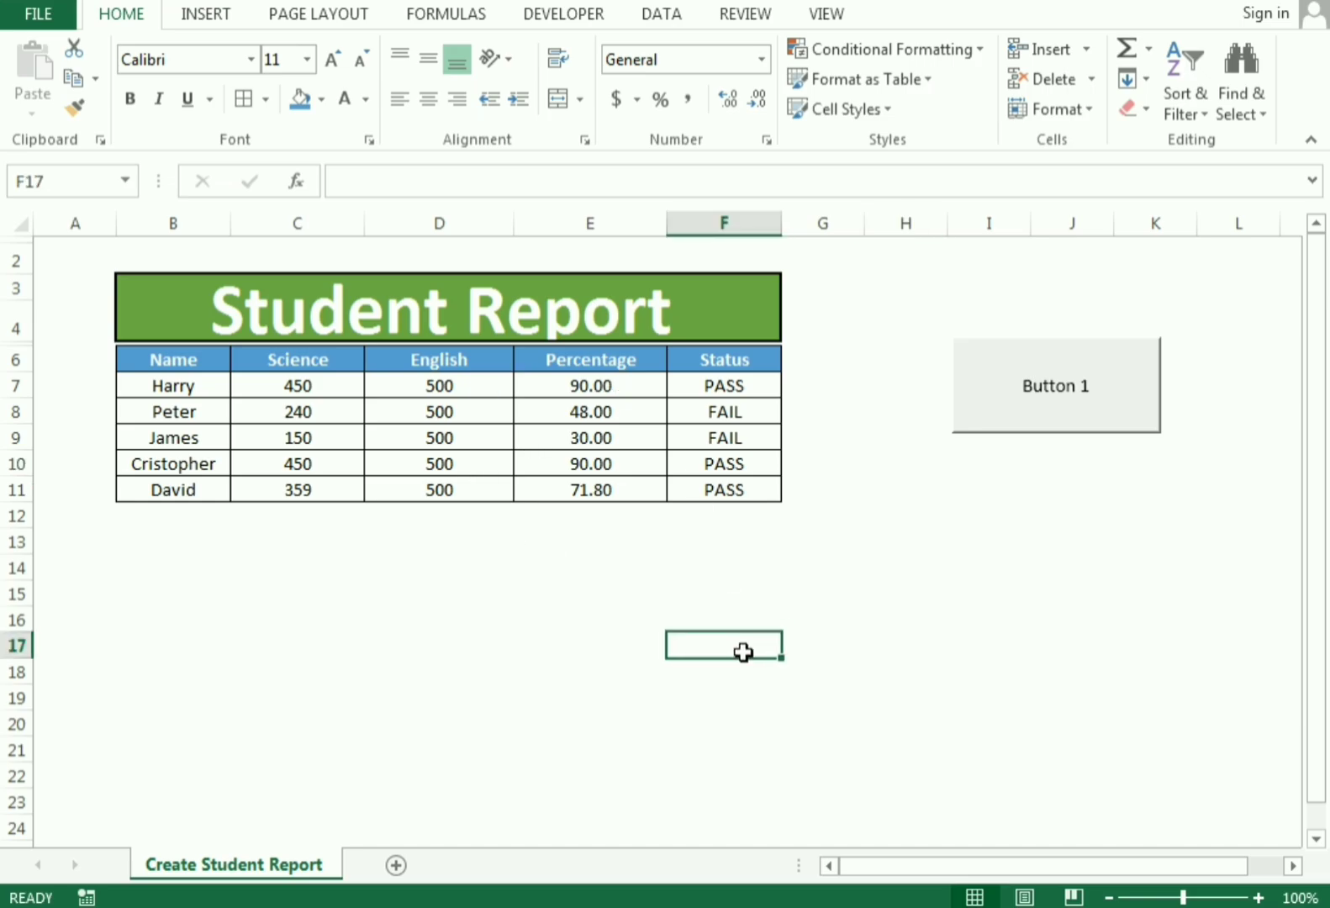